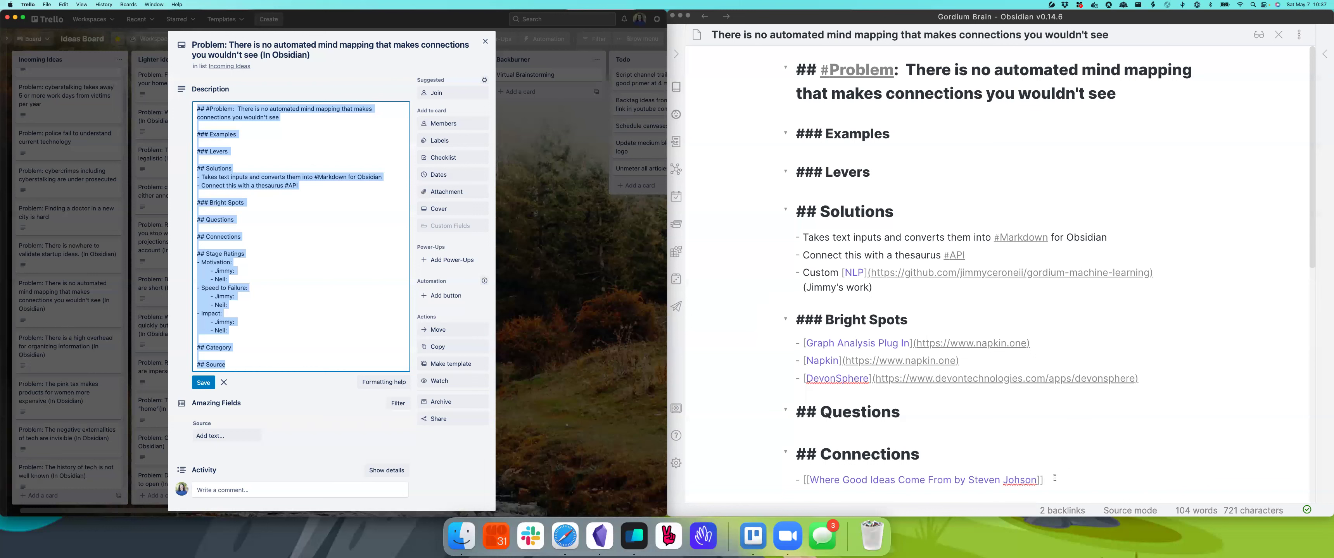
# - Add a bullet under Connections linking to the note "Search engines cast too wide a net"
pyautogui.click(1068, 472)
pyautogui.press('Return')
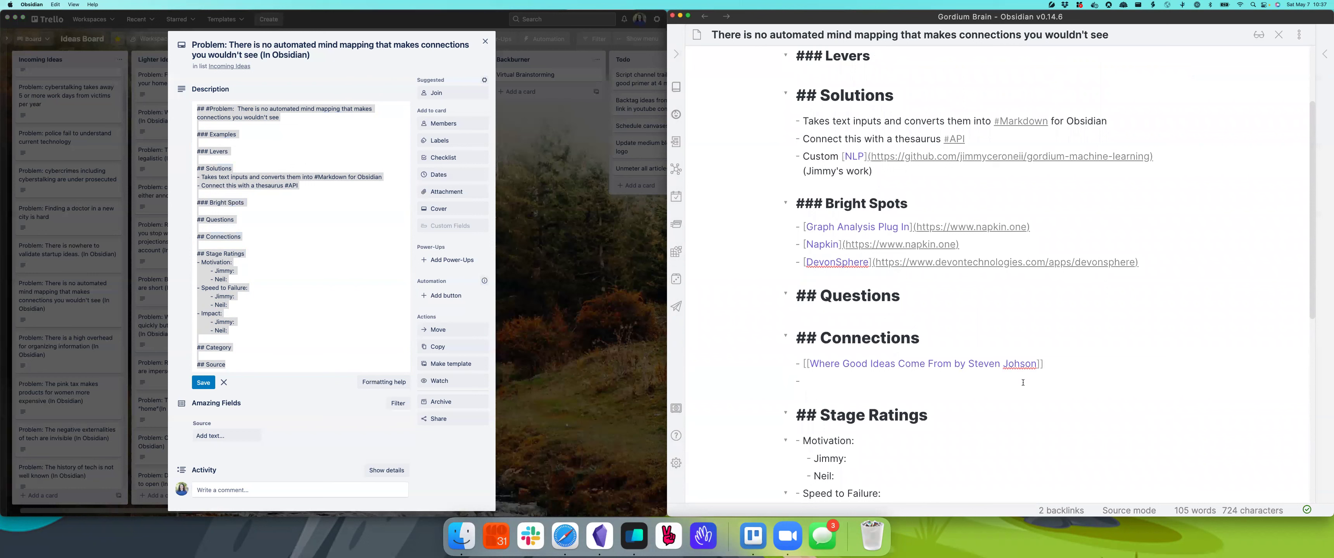
pyautogui.write('[[')
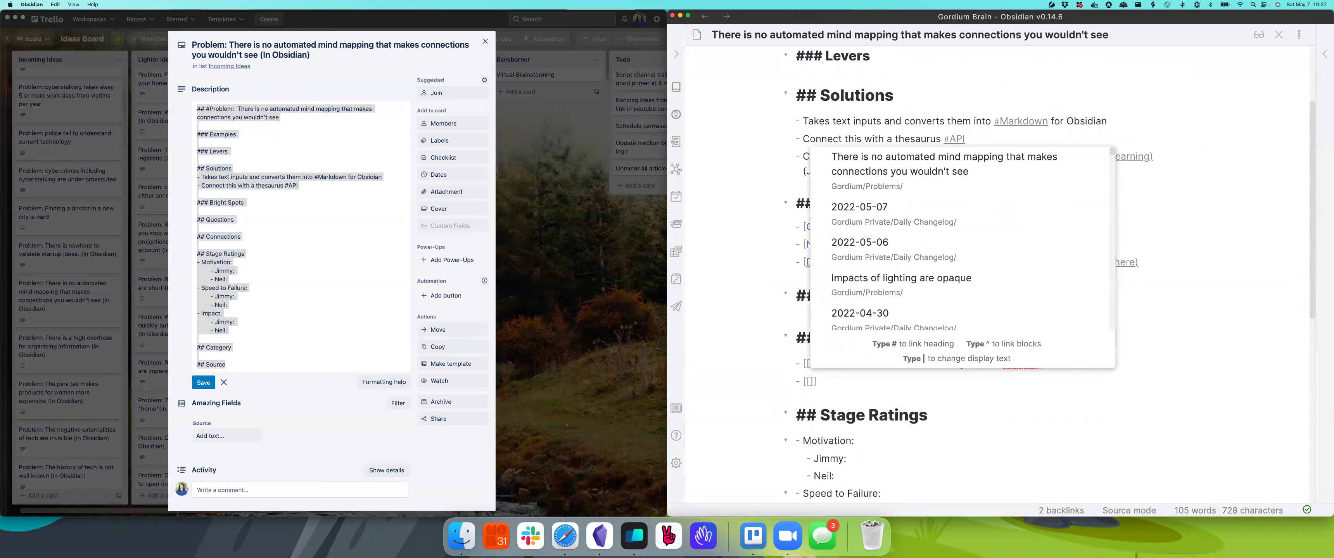
pyautogui.write('s')
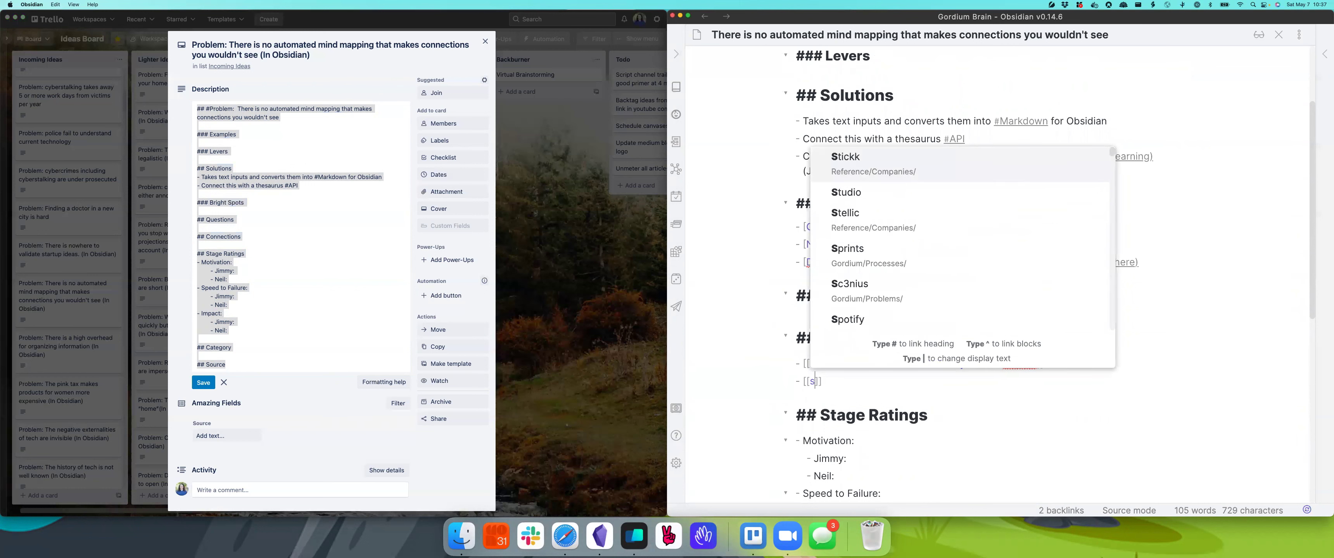
pyautogui.write('earch')
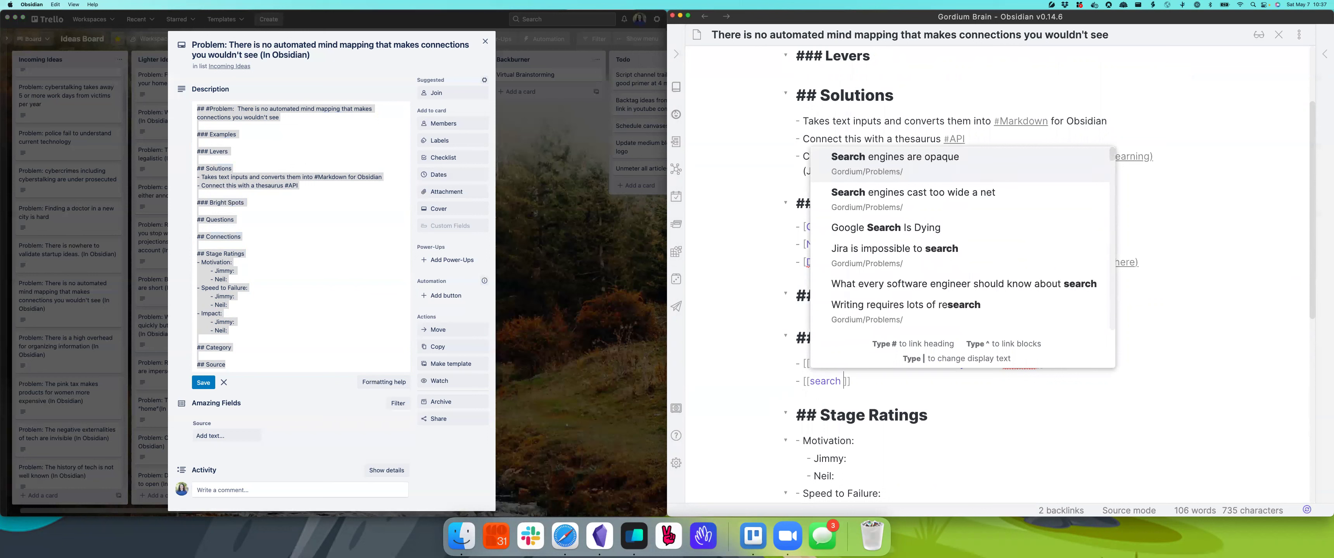
pyautogui.press('Down')
pyautogui.press('Return')
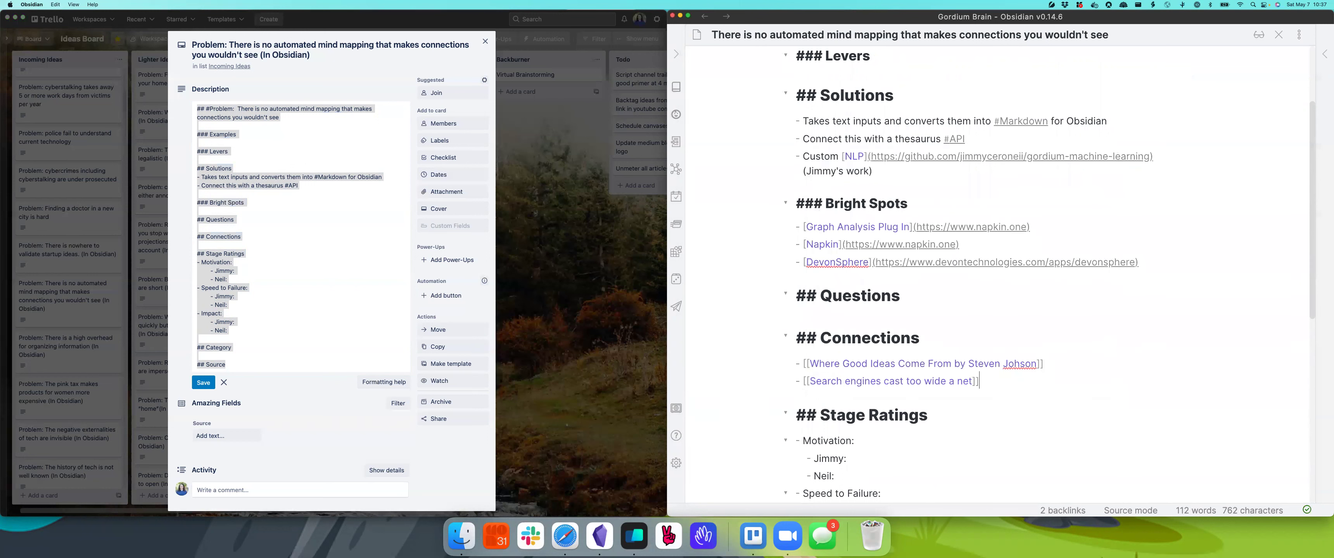
# - Complete the new bullet after the link with "is part of the problem here - resulted in our Building a Better Google article."
pyautogui.write('is part of the problem here ')
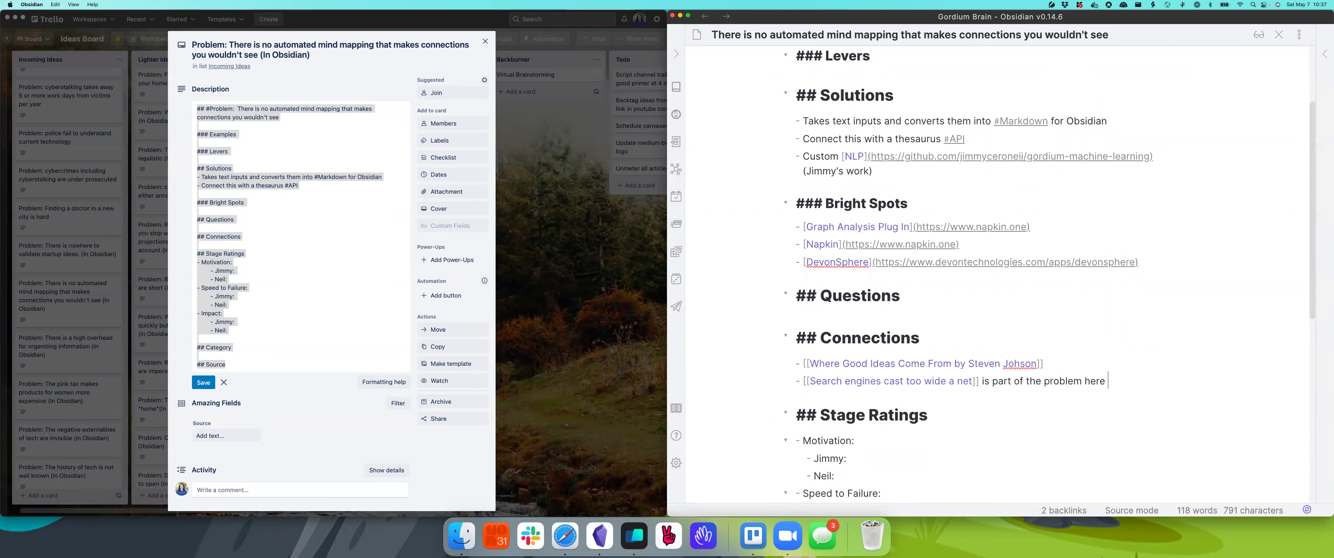
pyautogui.write('- Go')
pyautogui.press('BackSpace')
pyautogui.press('BackSpace')
pyautogui.write('resulted in our ')
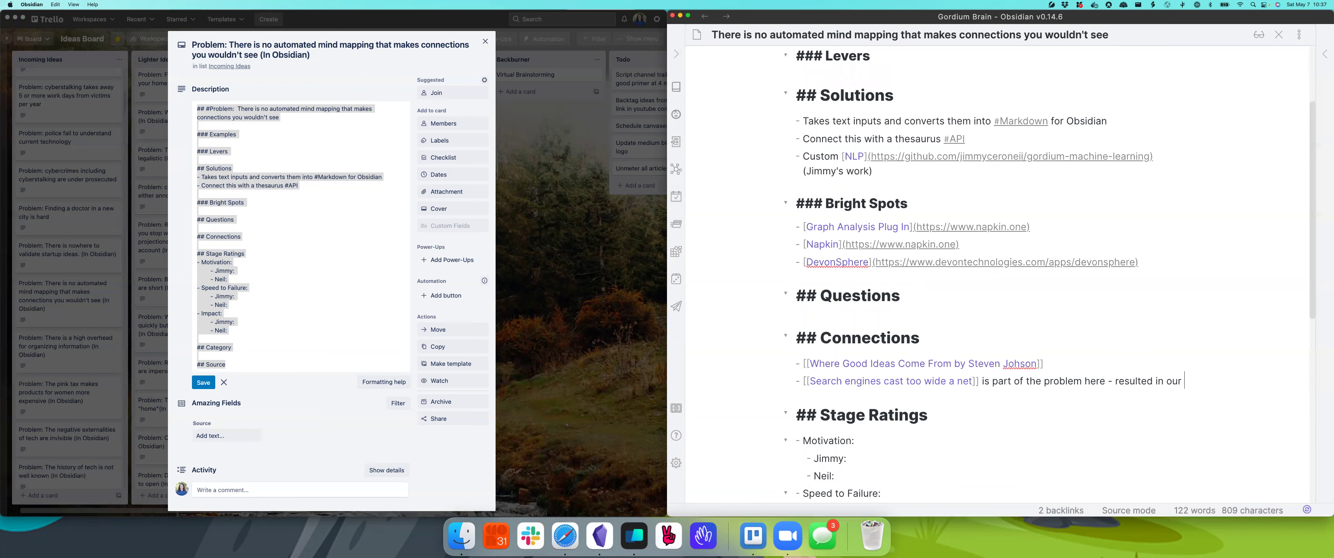
pyautogui.write('G')
pyautogui.press('BackSpace')
pyautogui.write('Building a B')
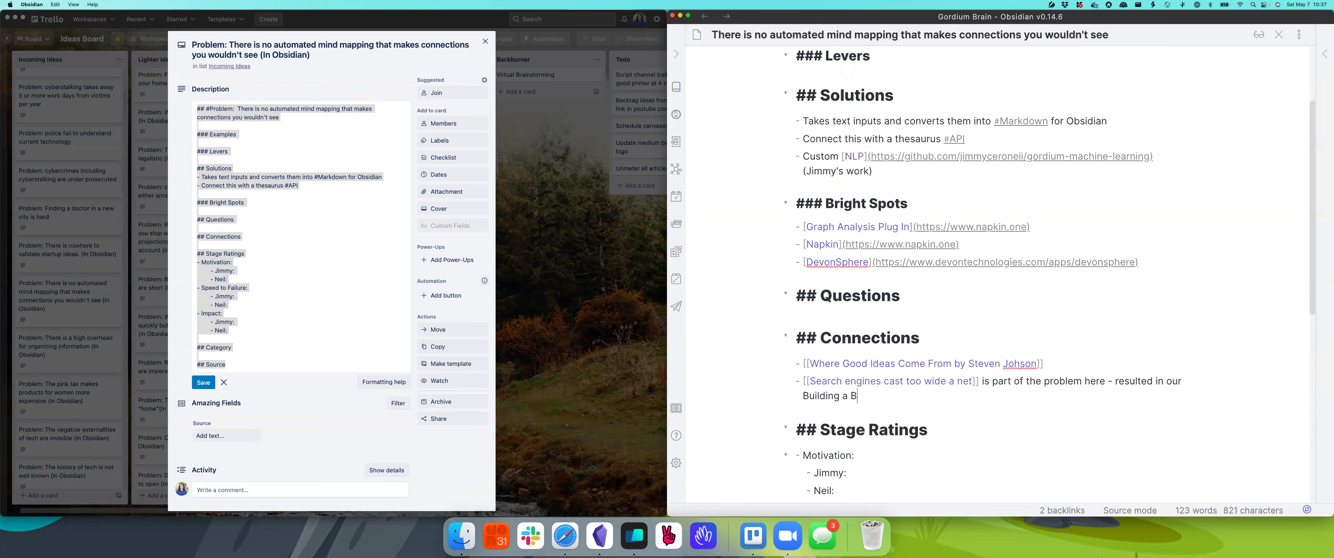
pyautogui.write('etter Google ')
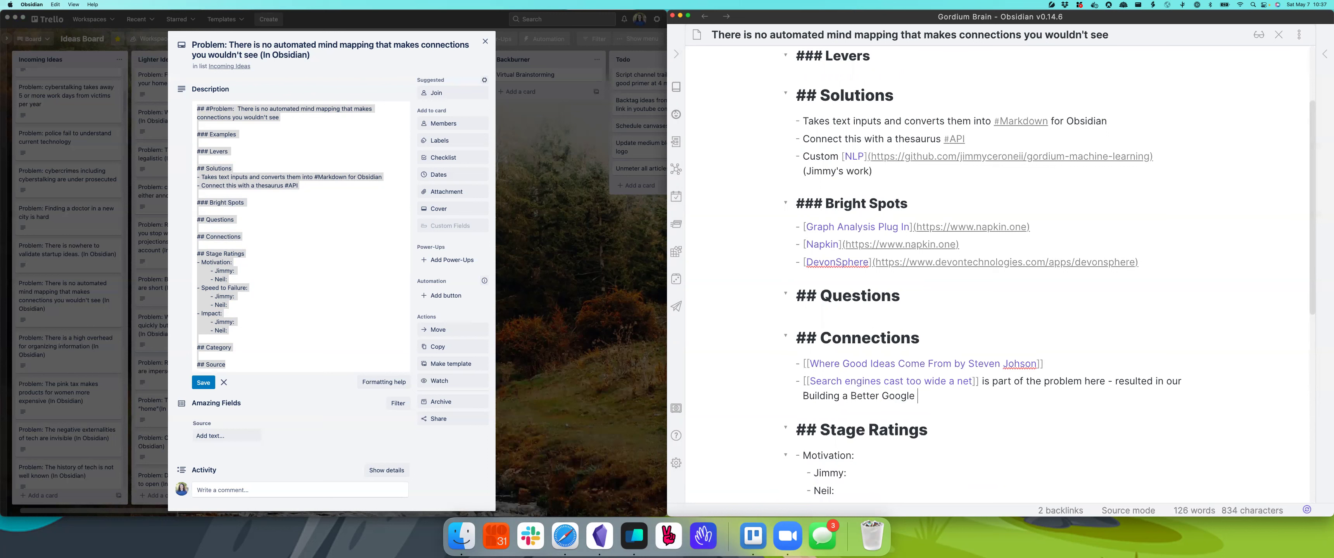
pyautogui.write('articdle')
pyautogui.press('BackSpace')
pyautogui.press('BackSpace')
pyautogui.press('BackSpace')
pyautogui.write('le.')
# - Open the book note "Where Good Ideas Come From" in a second pane
pyautogui.click(1013, 367)
pyautogui.keyDown('super'); pyautogui.click(984, 367); pyautogui.keyUp('super')
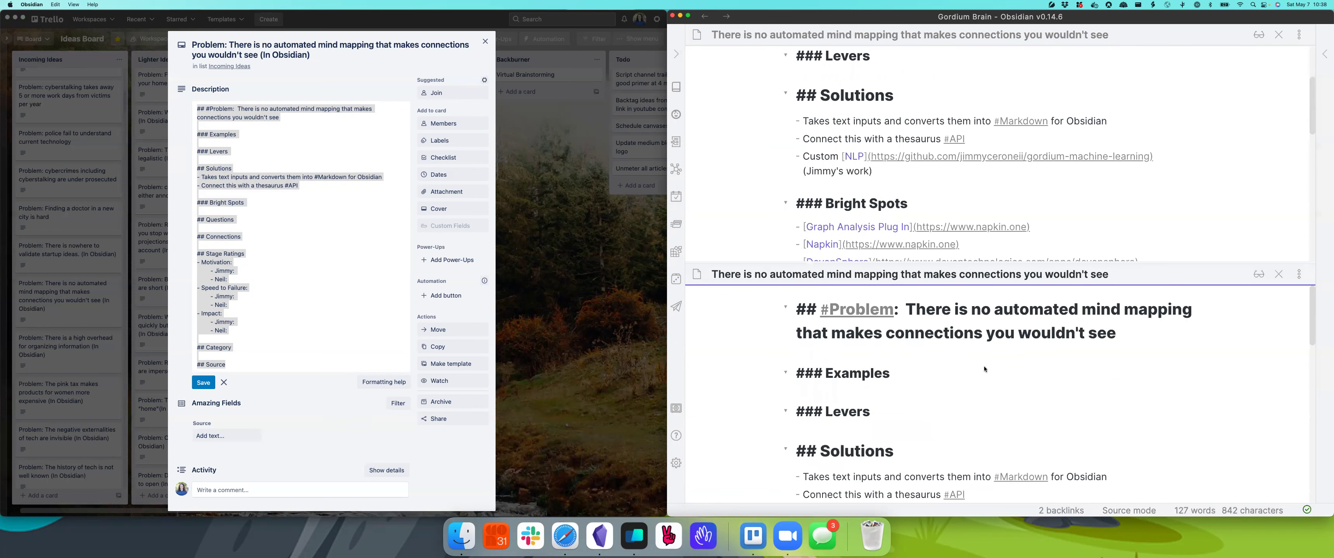
pyautogui.press('super+o')
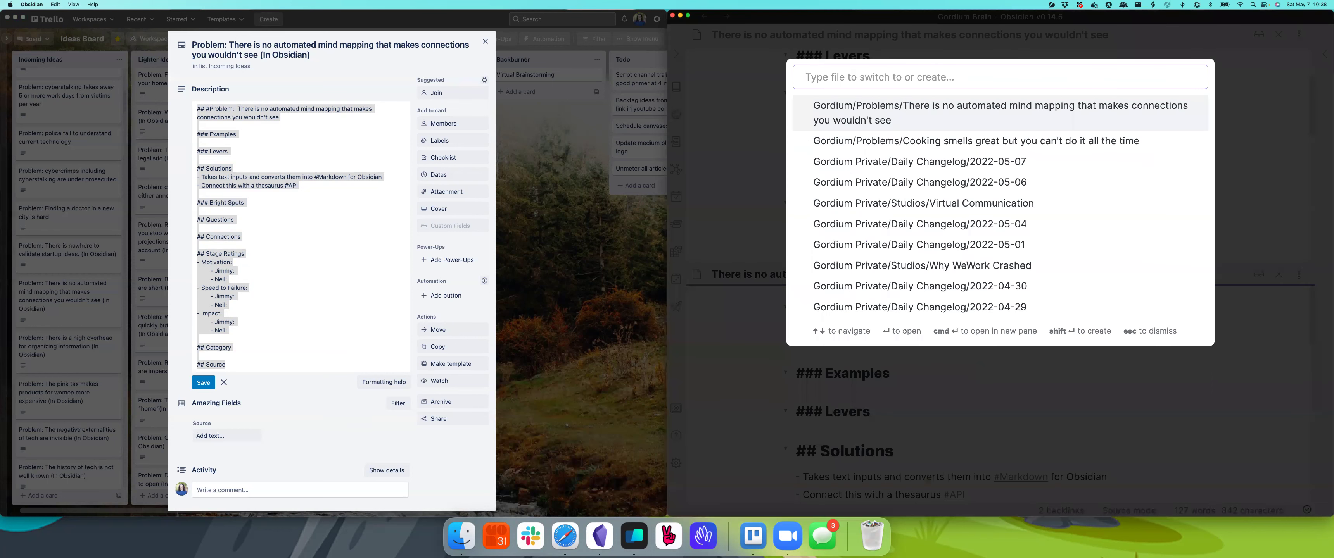
pyautogui.write('where')
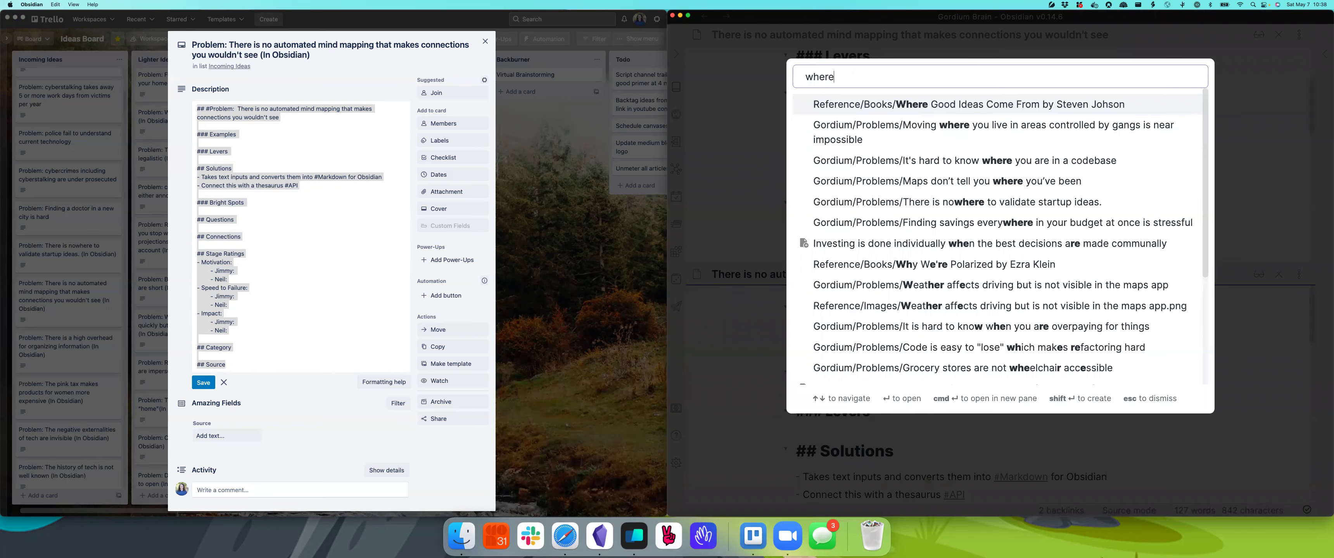
pyautogui.press('Return')
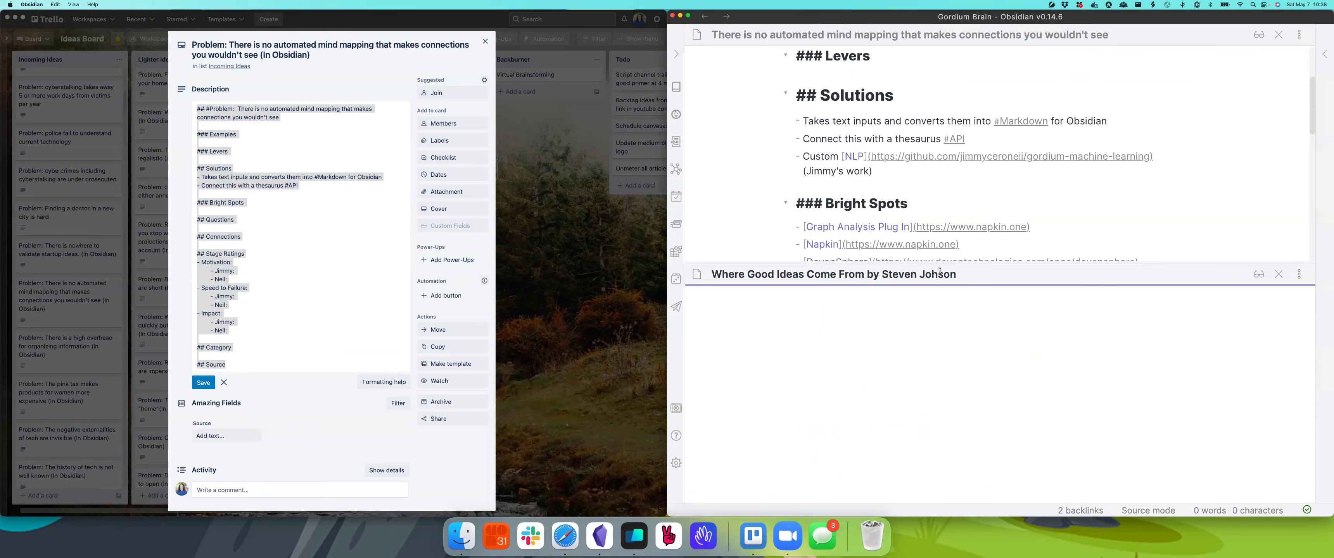
# - Correct the author's surname in the book note's title to Johnson and close the note
pyautogui.write('n')
pyautogui.press('Return')
pyautogui.press('super+w')
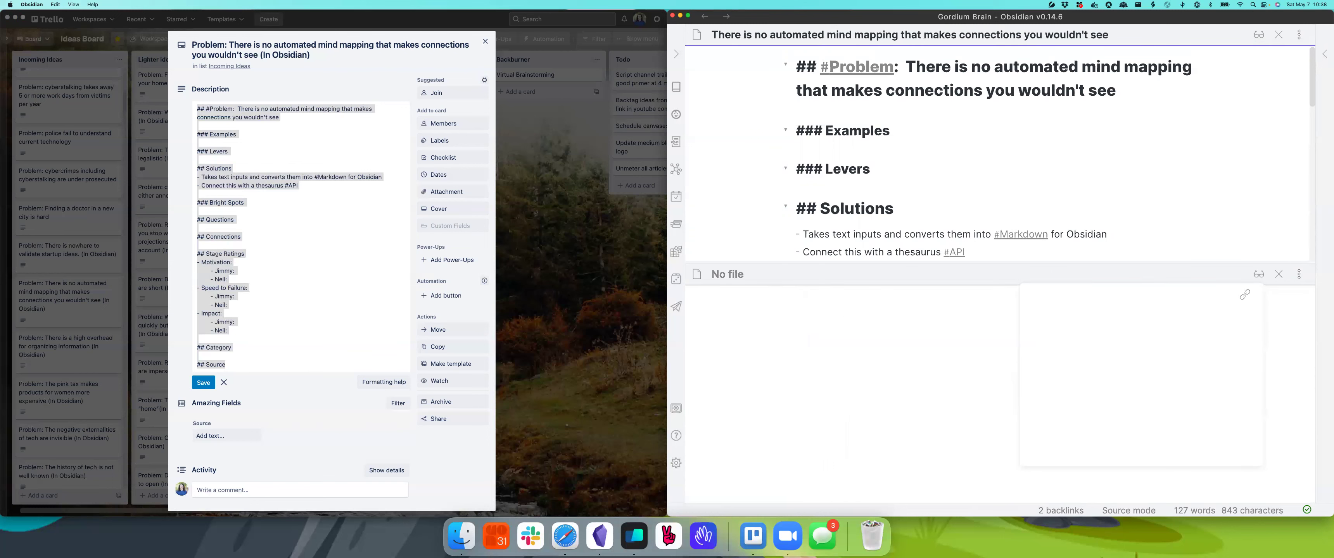
# - Search for "where good" and reopen the book note "Where Good Ideas Come From by Steven Johnson"
pyautogui.press('super+o')
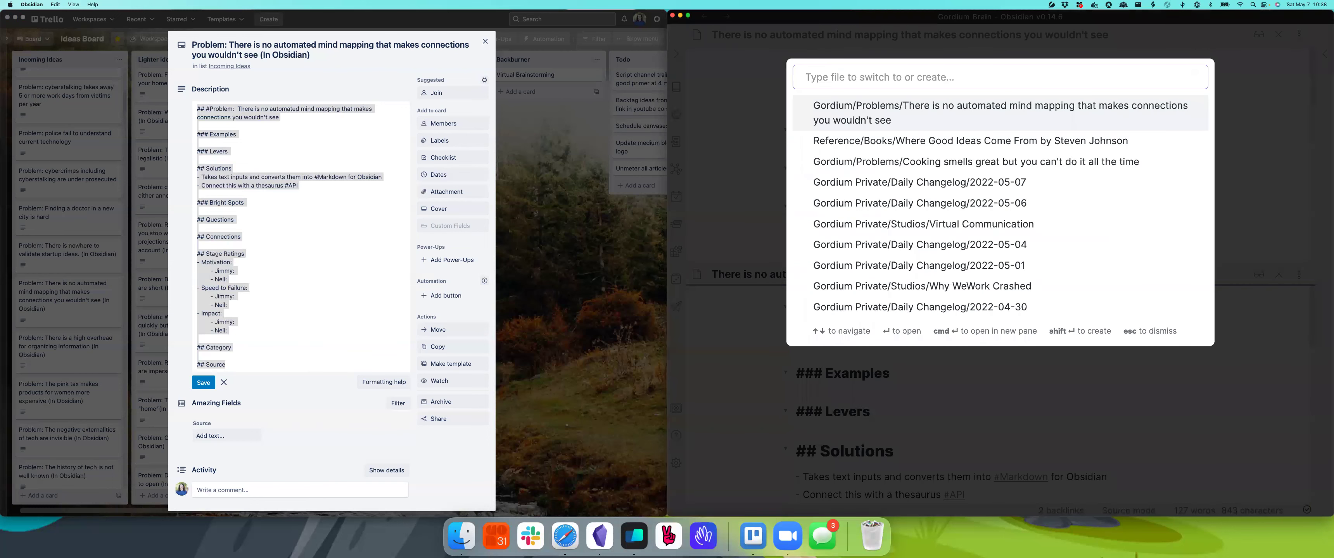
pyautogui.write('wehre good')
pyautogui.press('super+a')
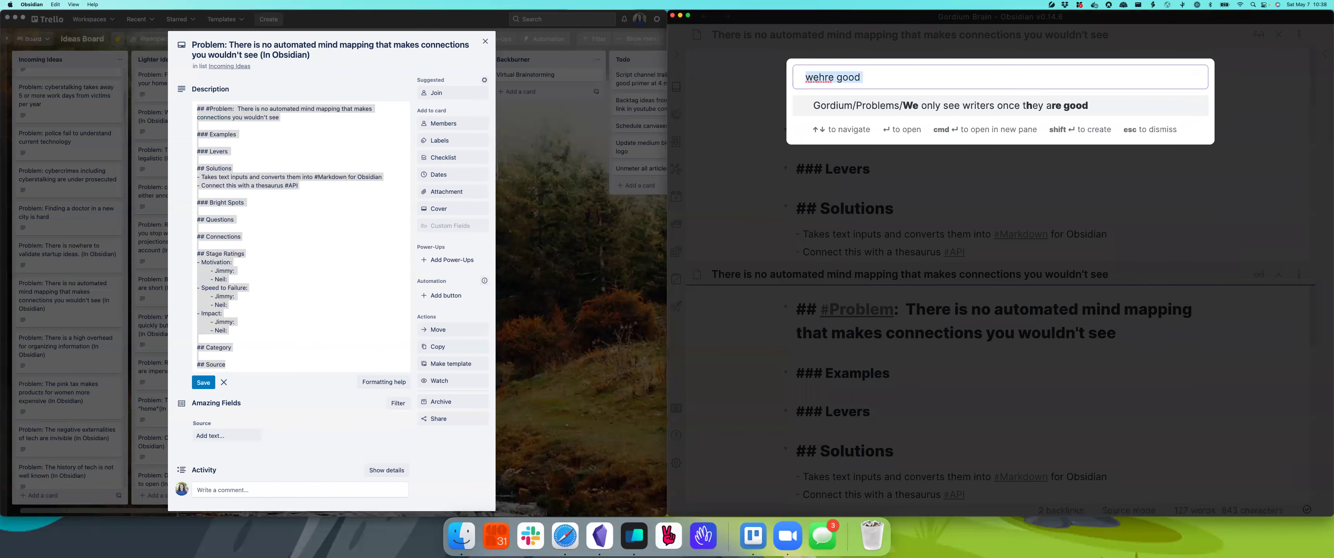
pyautogui.write('where good')
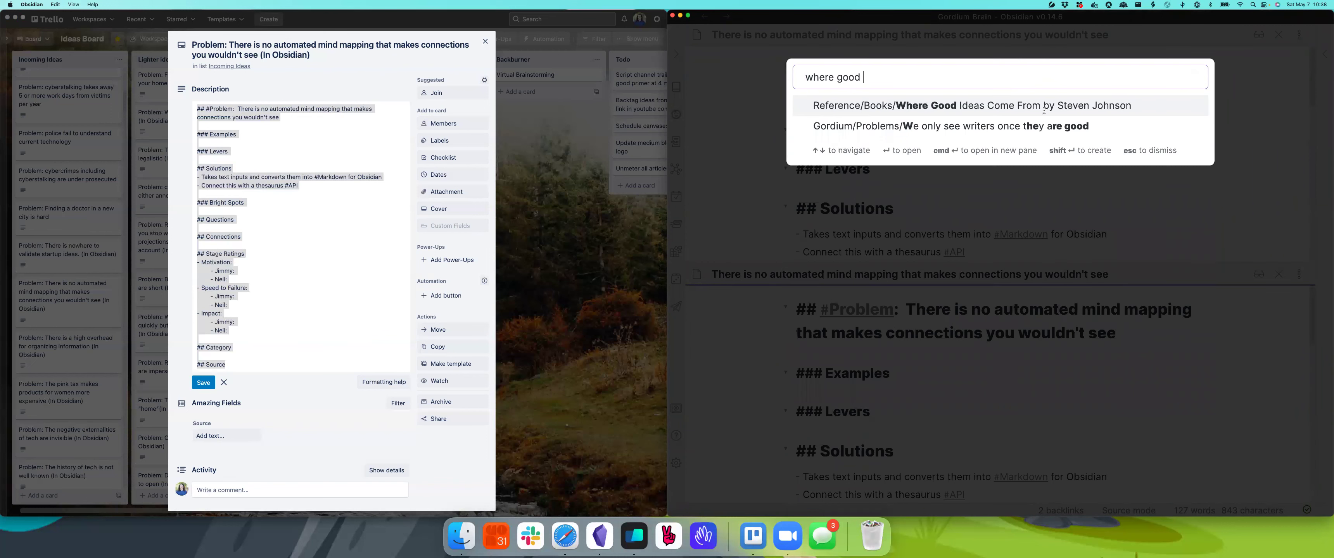
pyautogui.press('Return')
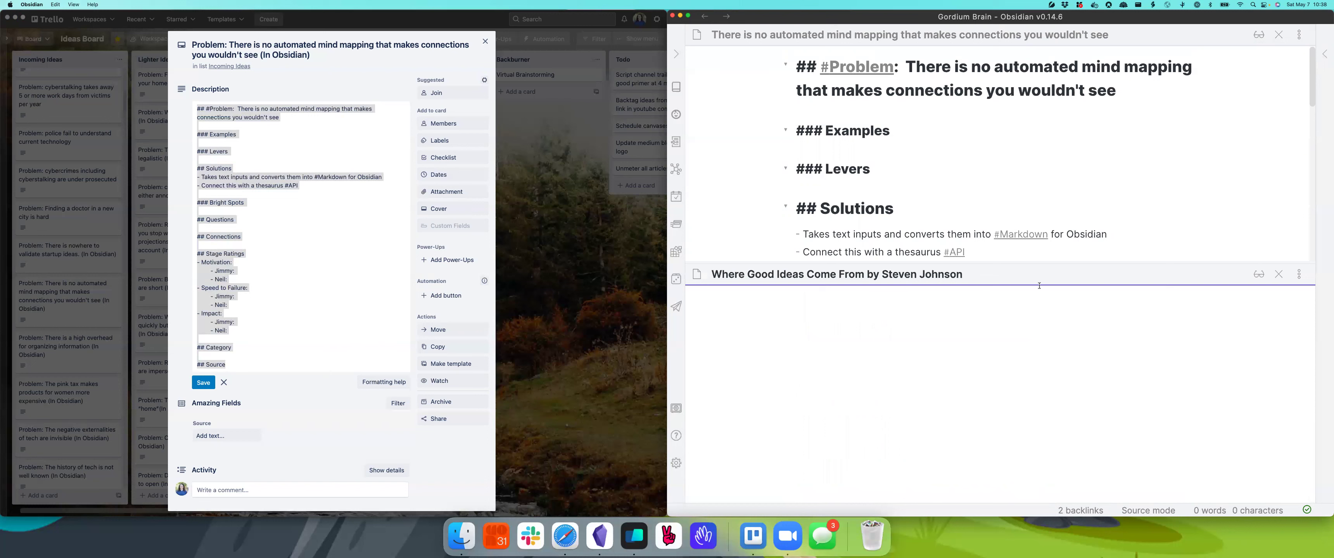
# - Change the surname in the book note's title to Jonson, restore it to Johnson, and close the pane
pyautogui.press('BackSpace')
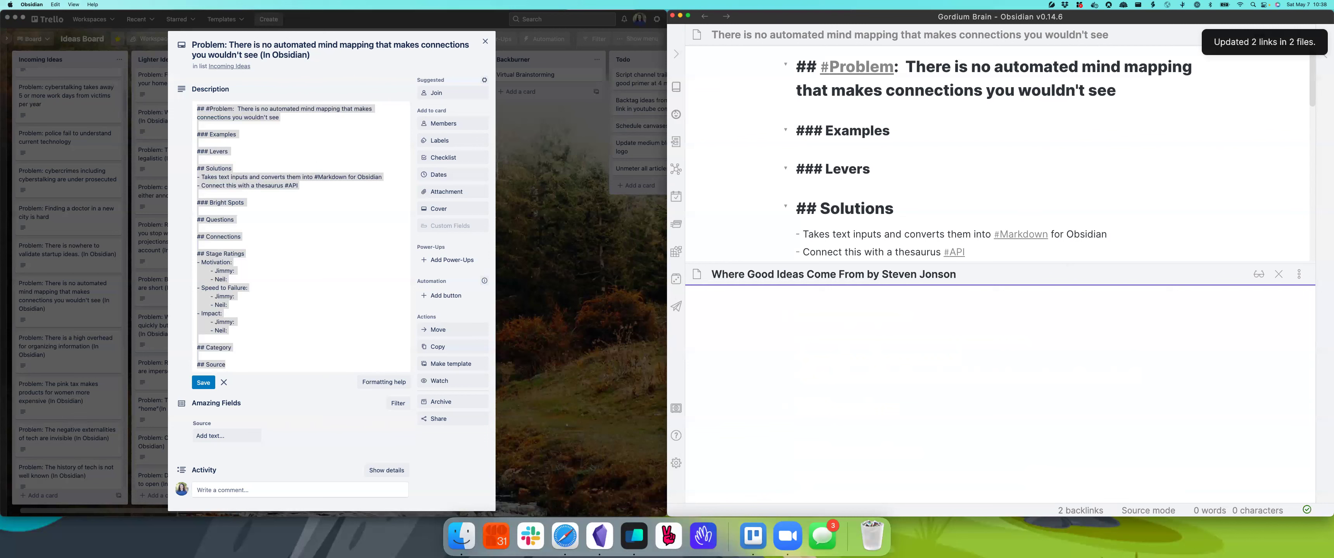
pyautogui.write('h')
pyautogui.press('Return')
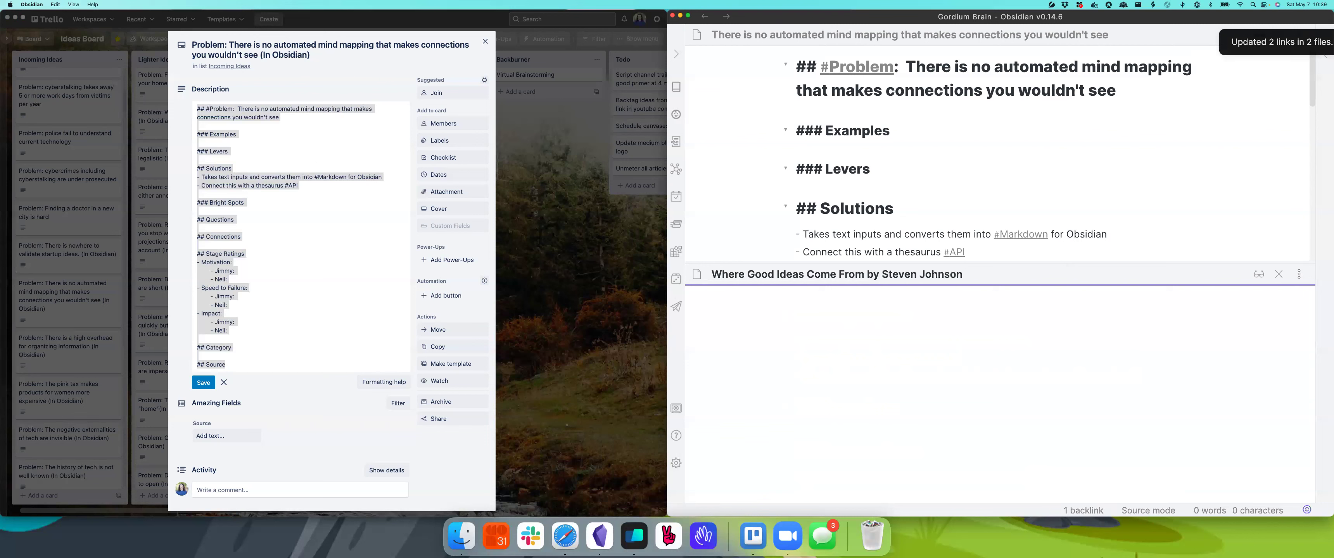
pyautogui.press('super+w')
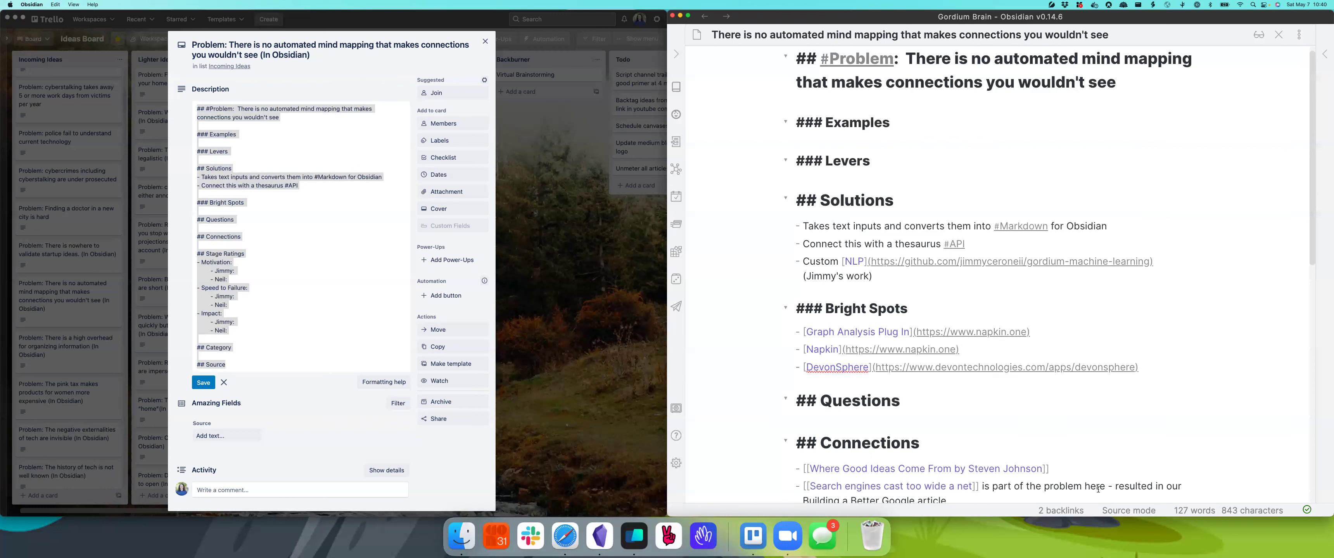
# - Try to add a Connections bullet linking to a note matching "mind" and remove it again
pyautogui.scroll(-1, 969, 469)
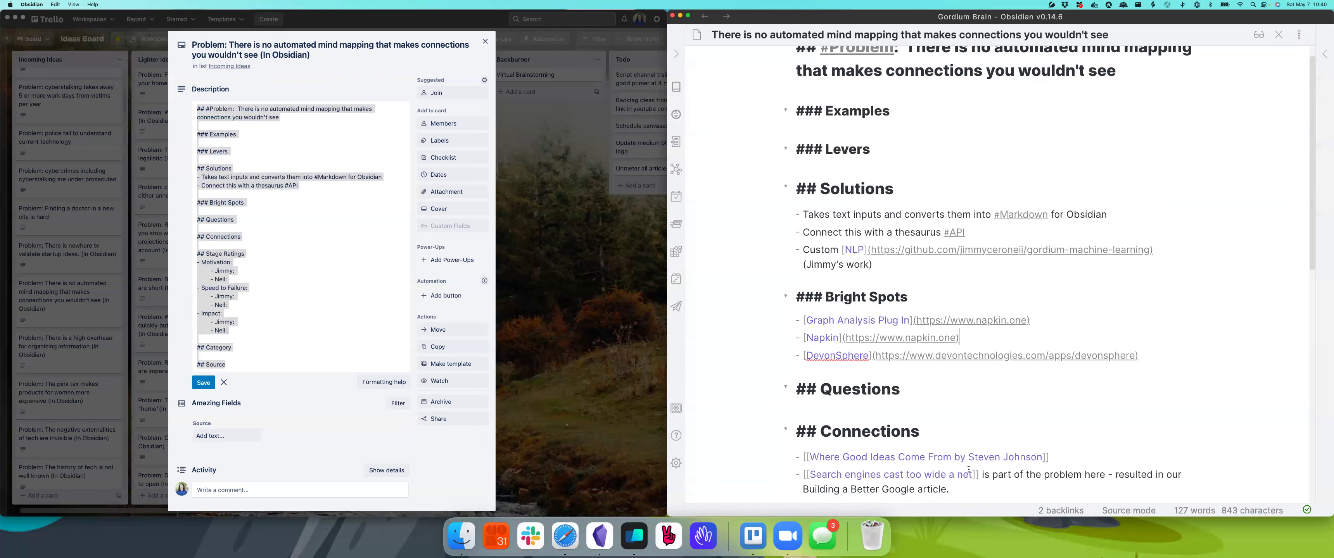
pyautogui.scroll(-1, 1014, 478)
pyautogui.click(1015, 479)
pyautogui.press('Return')
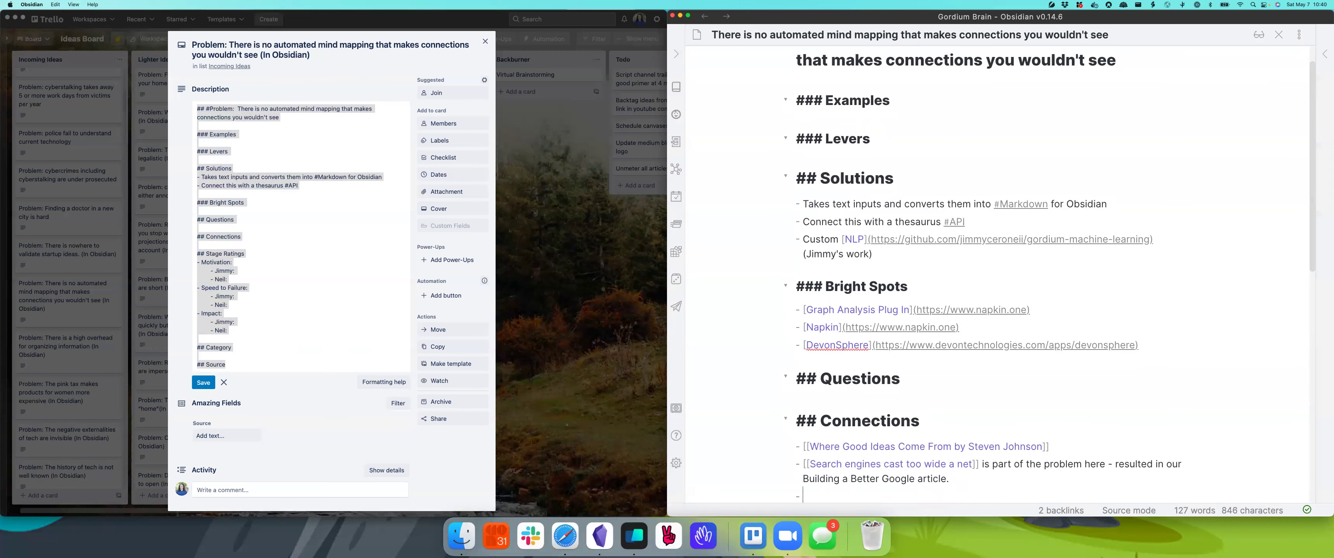
pyautogui.write('[[mind')
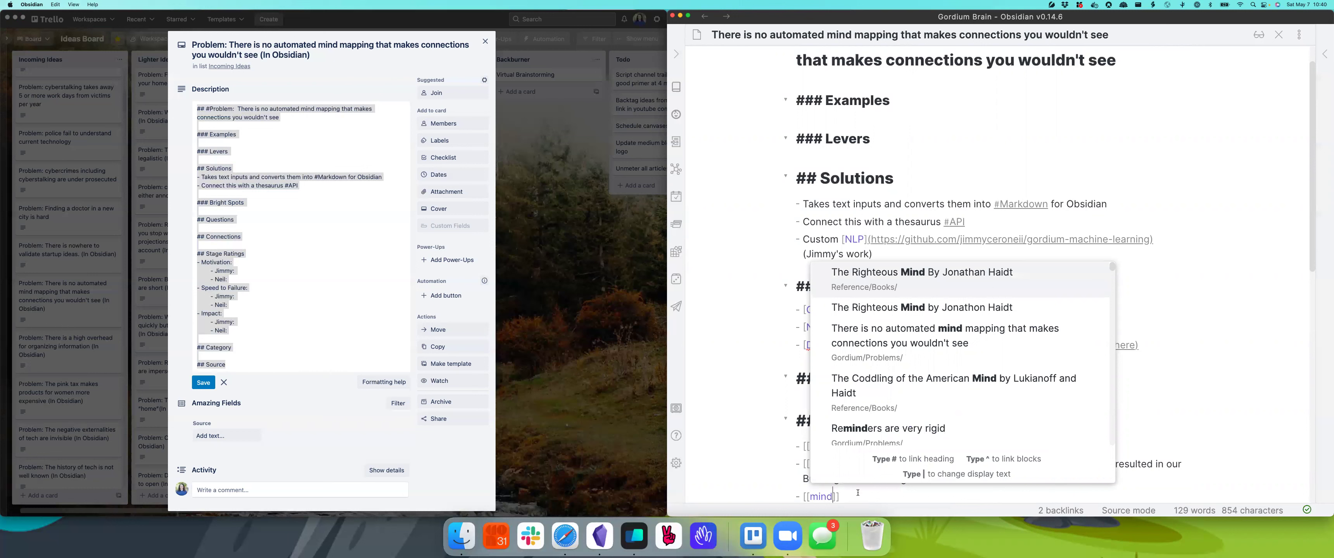
pyautogui.tripleClick(796, 496)
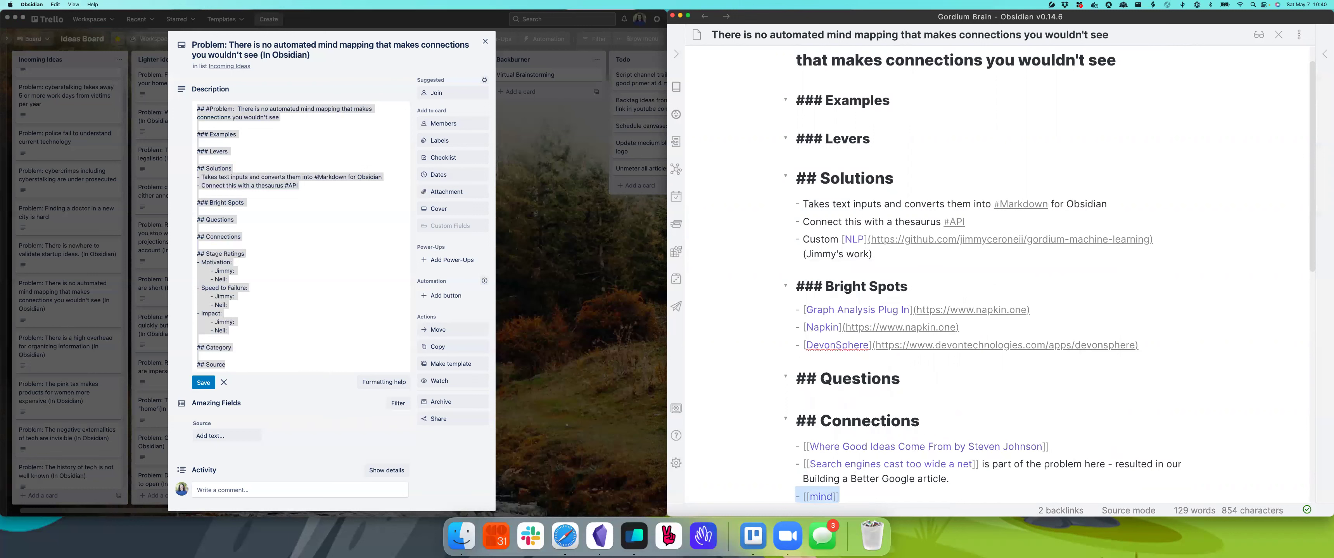
pyautogui.press('BackSpace')
pyautogui.press('BackSpace')
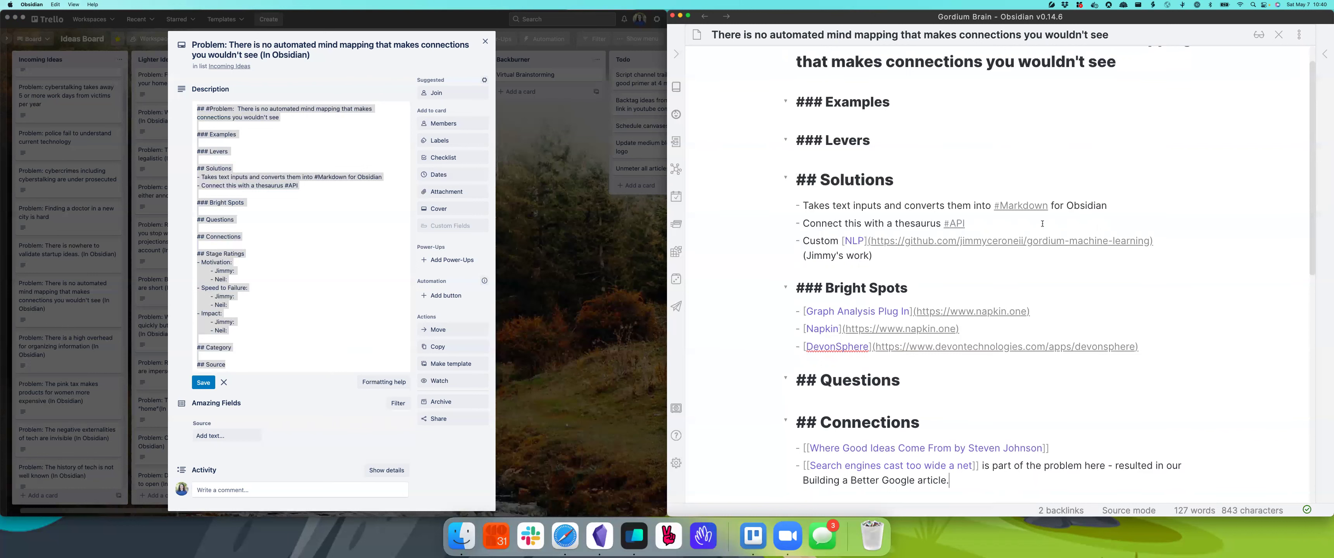
# - Show the graph analysis sidebar for the problem note and check its HITS and Co-Citations views
pyautogui.scroll(1, 1043, 228)
pyautogui.scroll(1, 1321, 55)
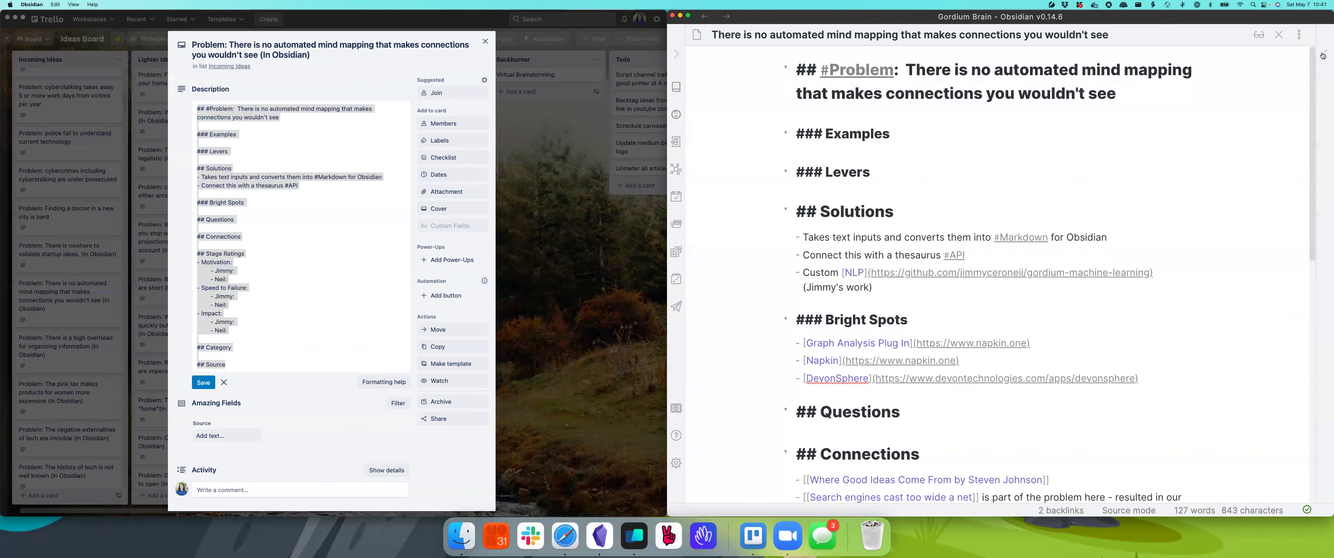
pyautogui.click(1322, 55)
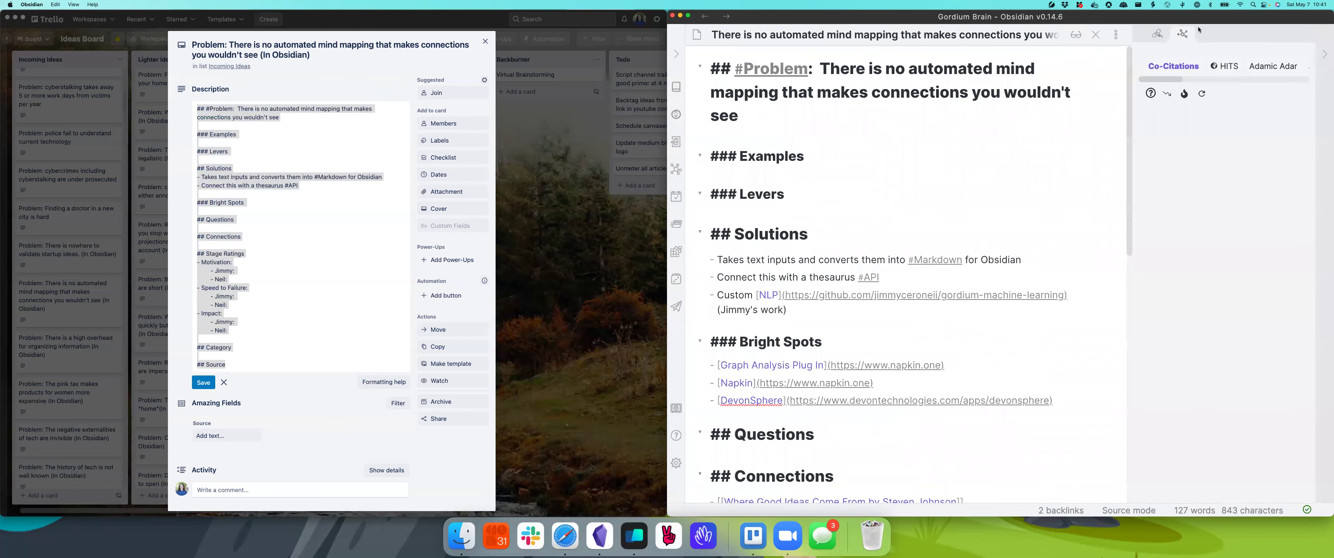
pyautogui.click(1222, 67)
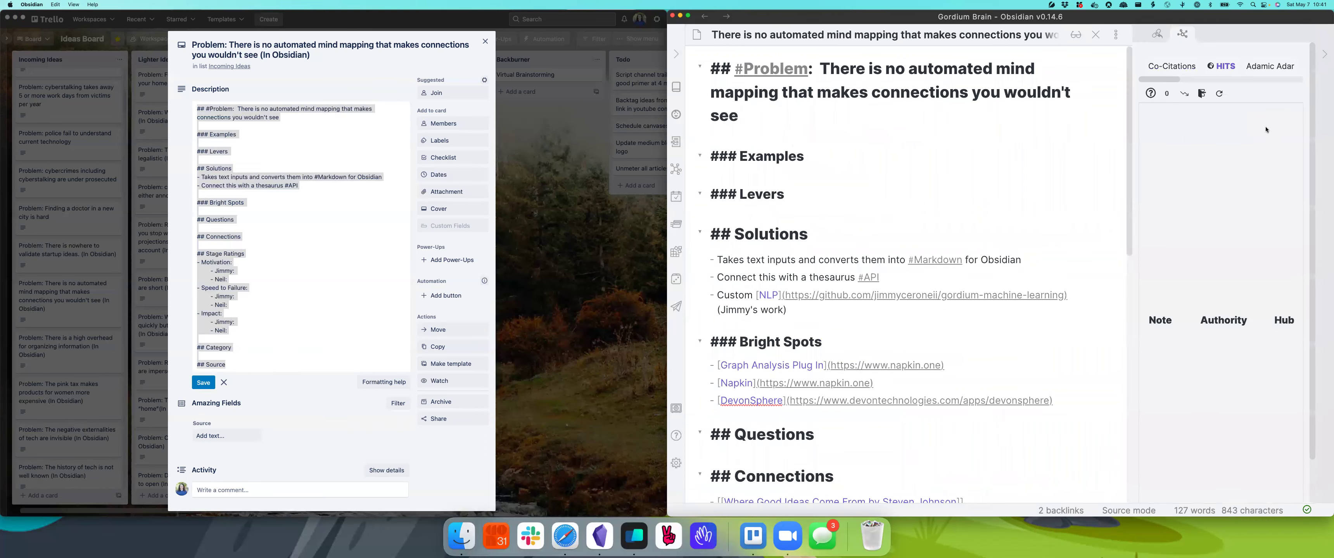
pyautogui.click(1162, 66)
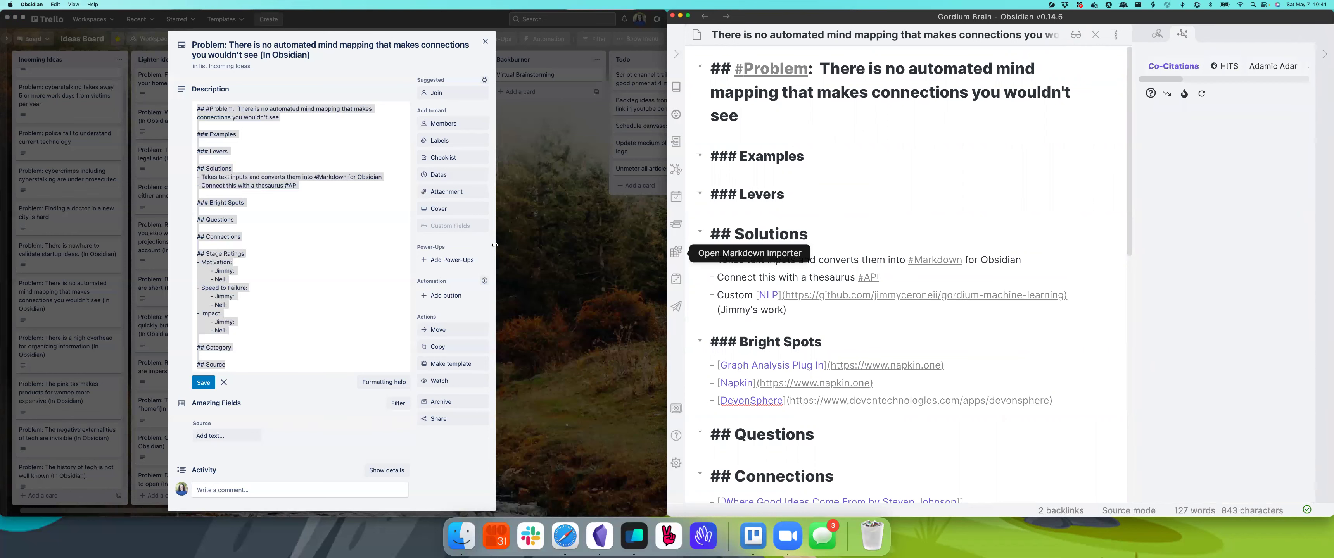
# - Widen the note window and examine the HITS, Adamic Adar and Co-Citations analyses for the problem note
pyautogui.moveTo(494, 245); pyautogui.dragTo(495, 245)
pyautogui.moveTo(1143, 219); pyautogui.dragTo(1332, 218)
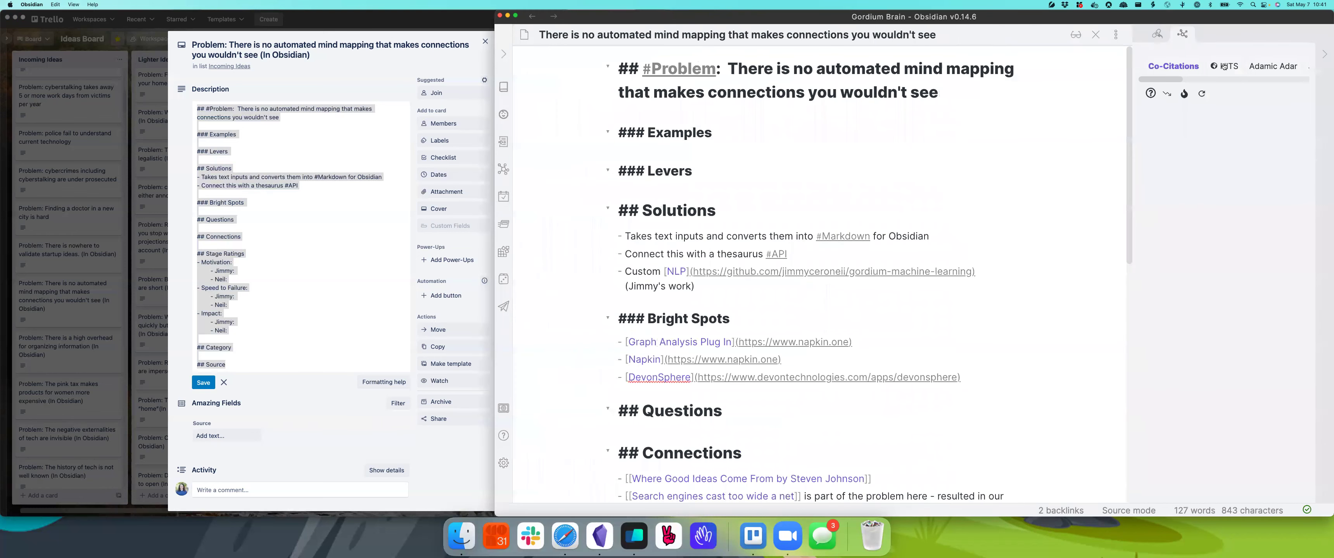
pyautogui.click(1224, 66)
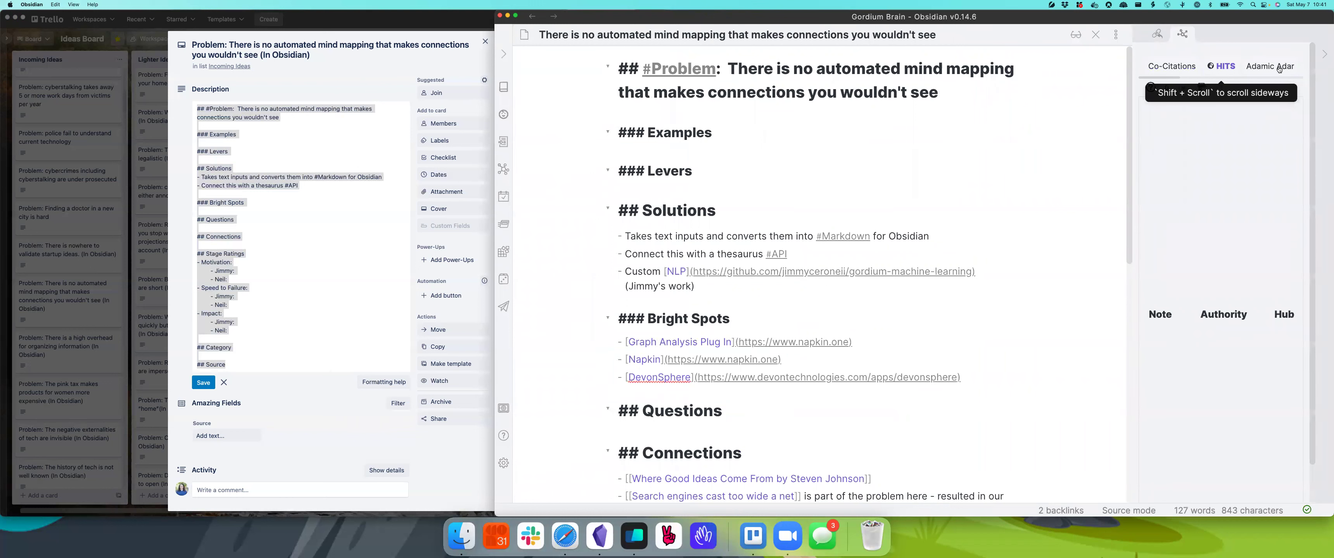
pyautogui.click(1276, 66)
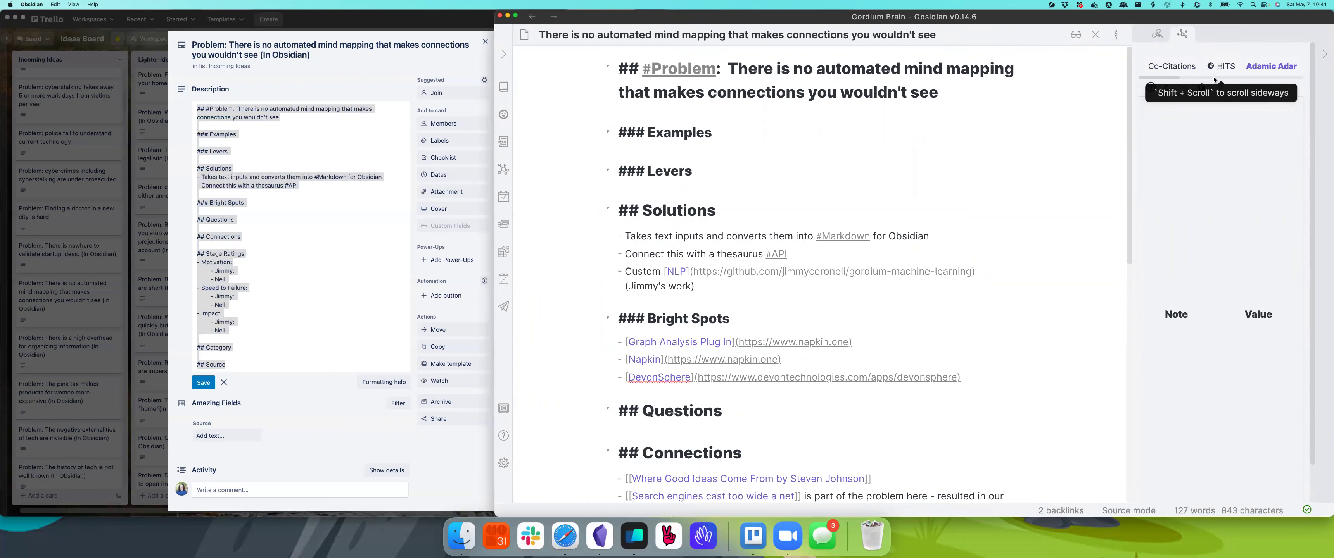
pyautogui.hscroll(5, 1241, 68)
pyautogui.hscroll(-5, 1241, 67)
pyautogui.click(1254, 74)
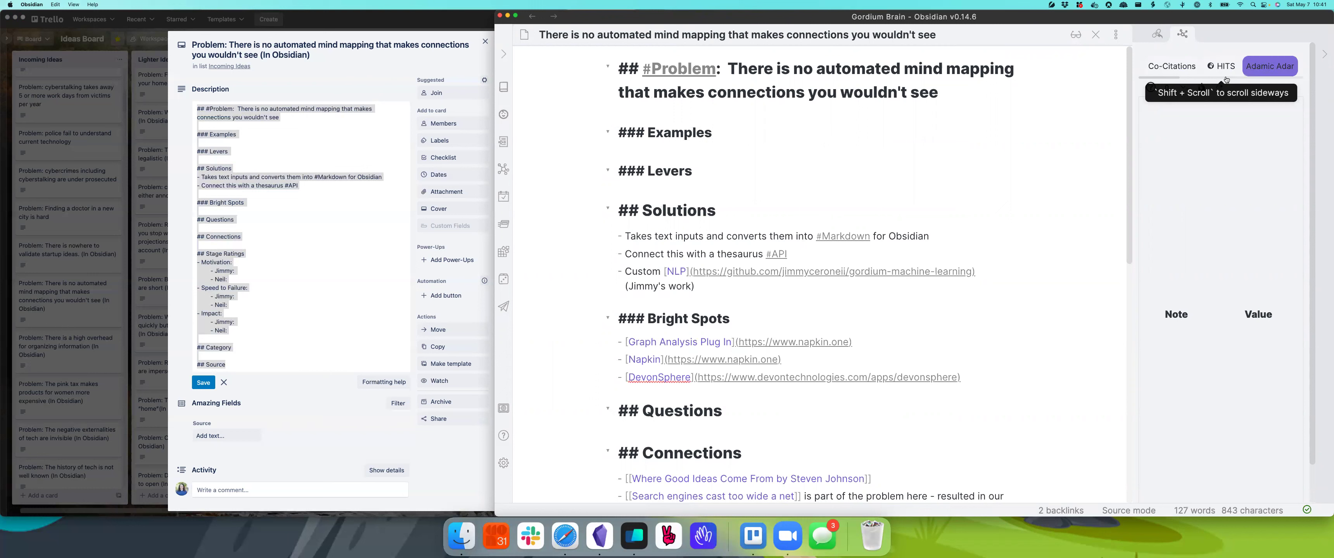
pyautogui.click(1162, 76)
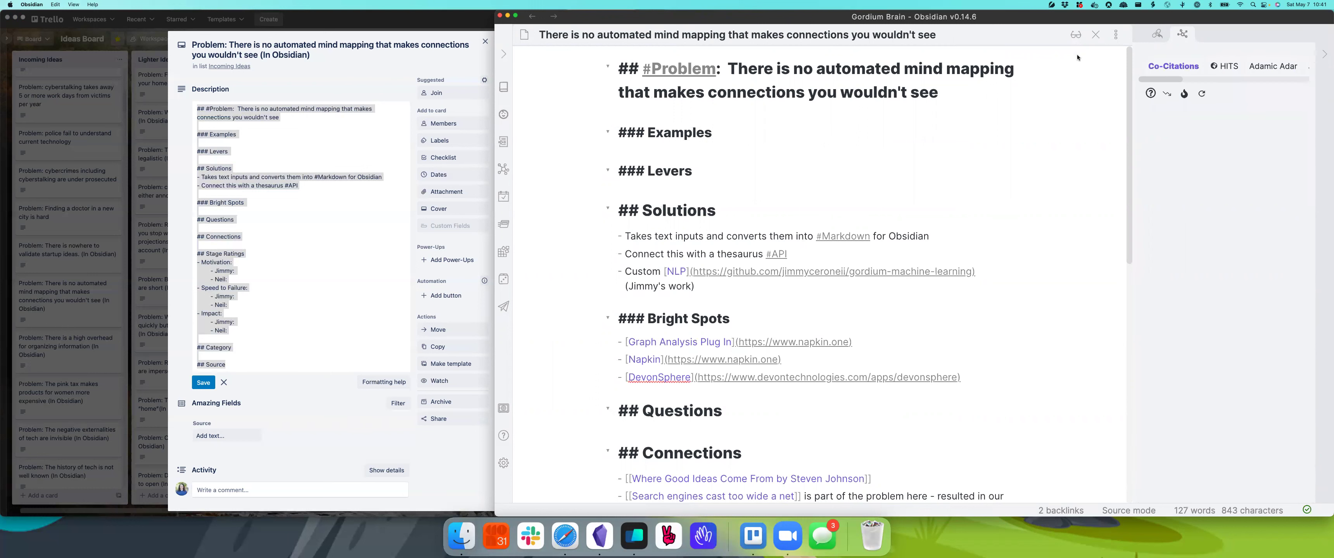
# - Add an "Automated" bullet under the Levers heading of the problem note and start a nested bullet below it
pyautogui.click(1221, 66)
pyautogui.scroll(-1, 823, 366)
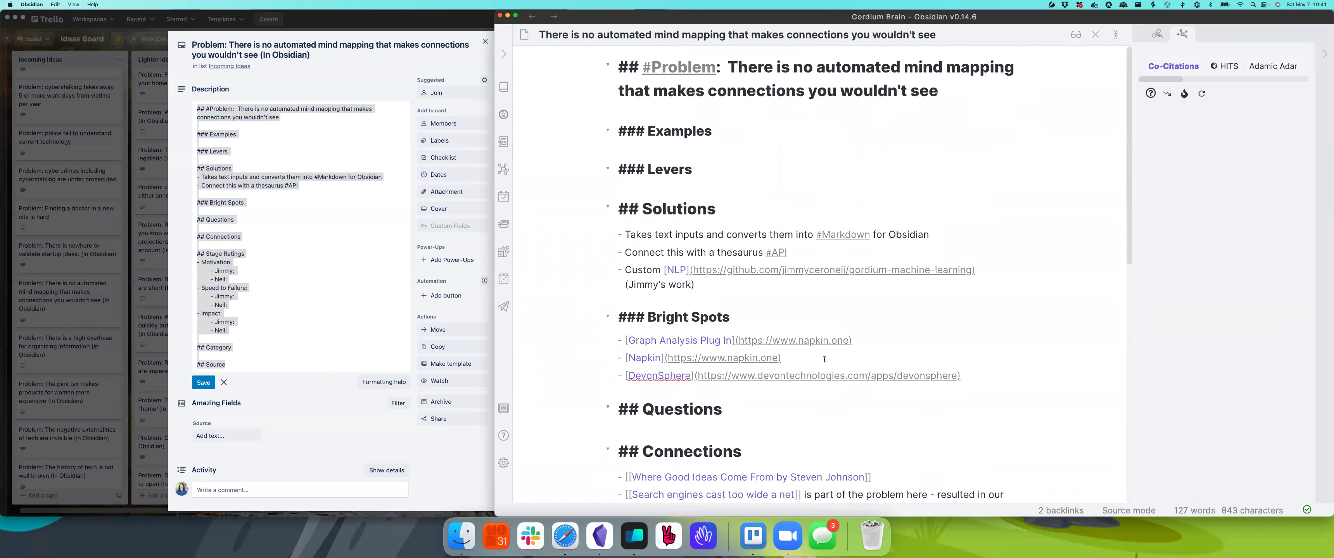
pyautogui.scroll(1, 831, 359)
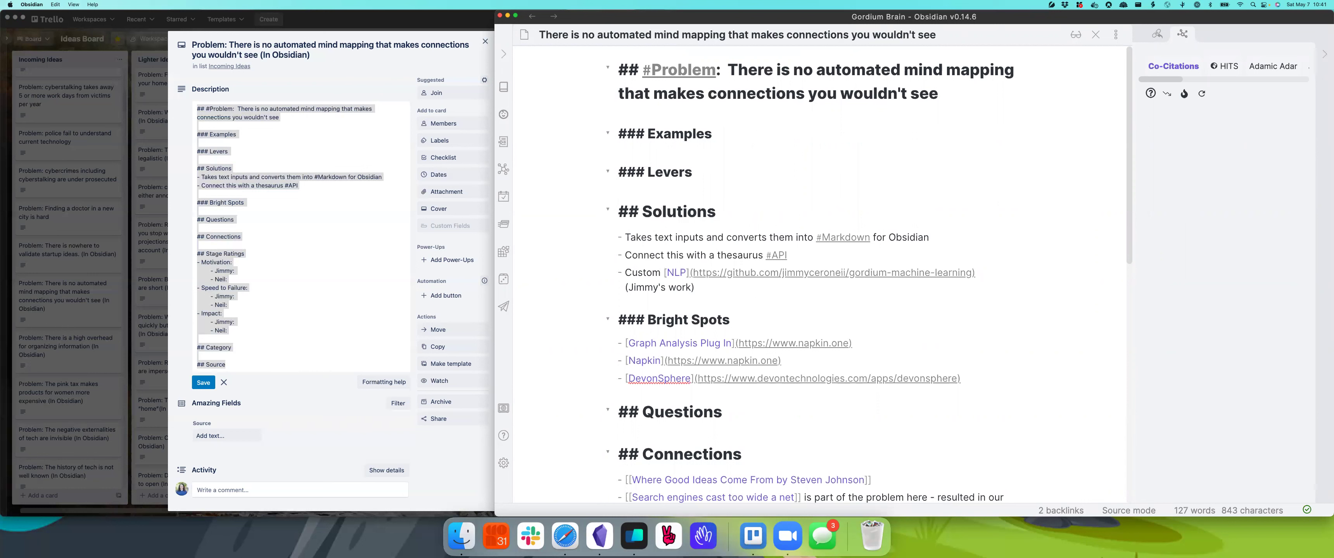
pyautogui.press('Return')
pyautogui.write('- Automat')
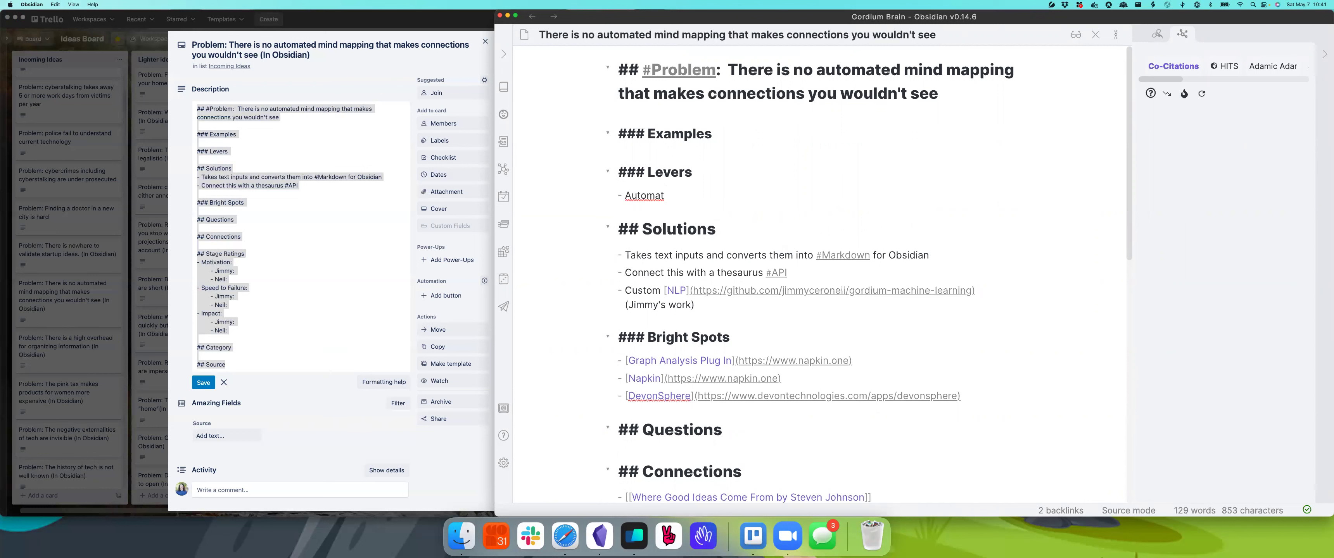
pyautogui.write('ed')
pyautogui.press('Return')
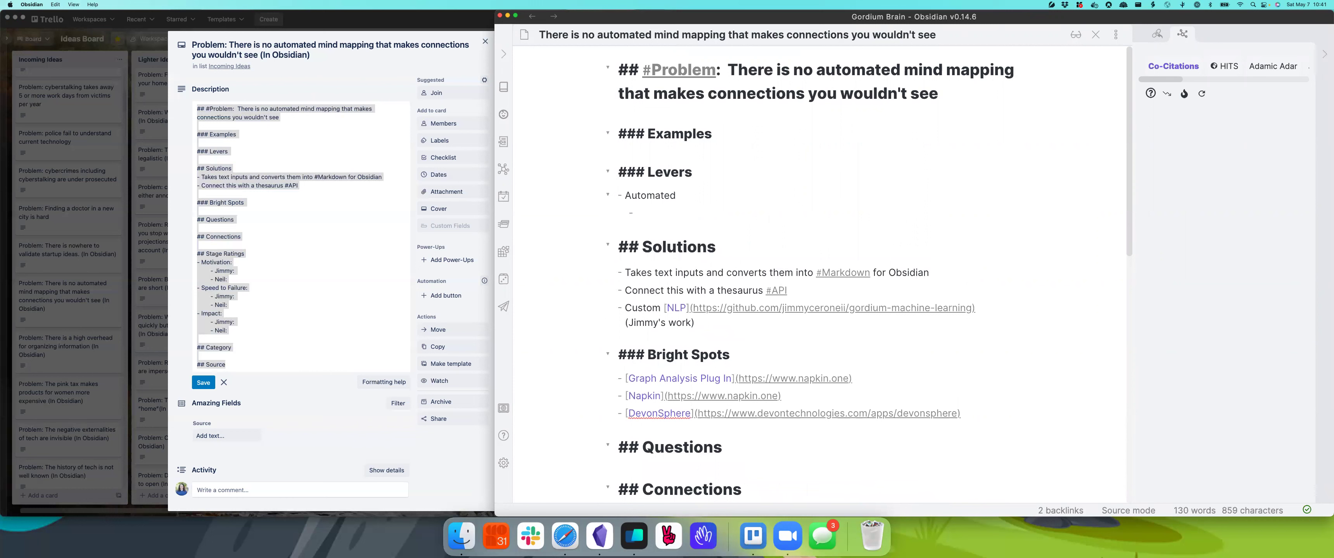
# - Enter "Obsidian's search / connect is not automatic but it does allow to search" as the nested bullet under Automated
pyautogui.write('Obsidian')
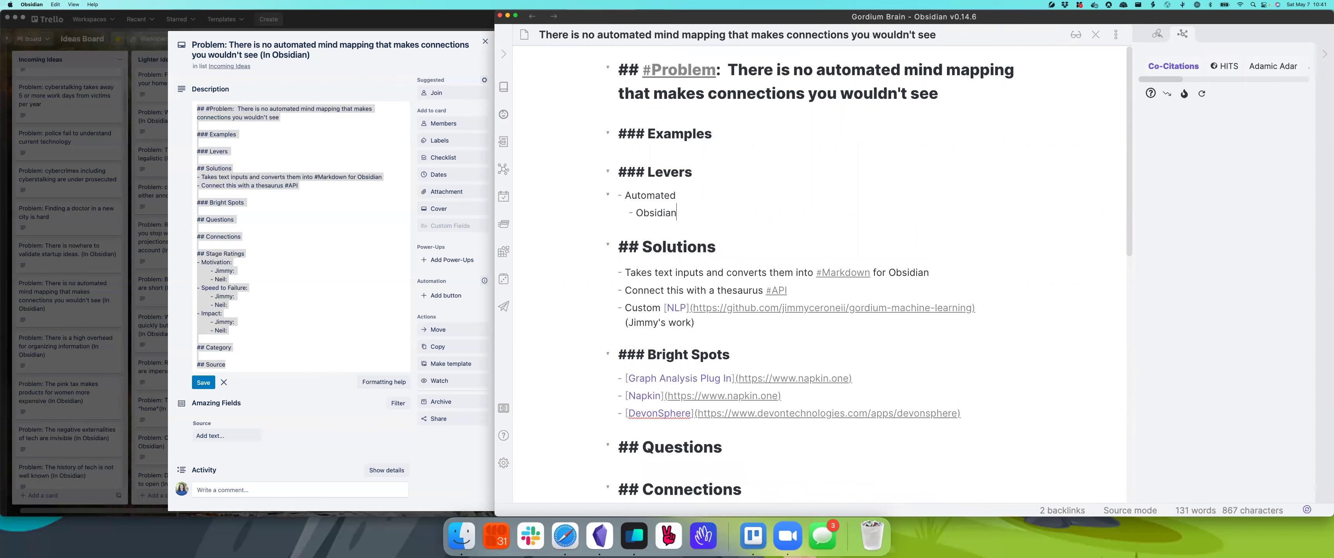
pyautogui.write("'s search / connect is no")
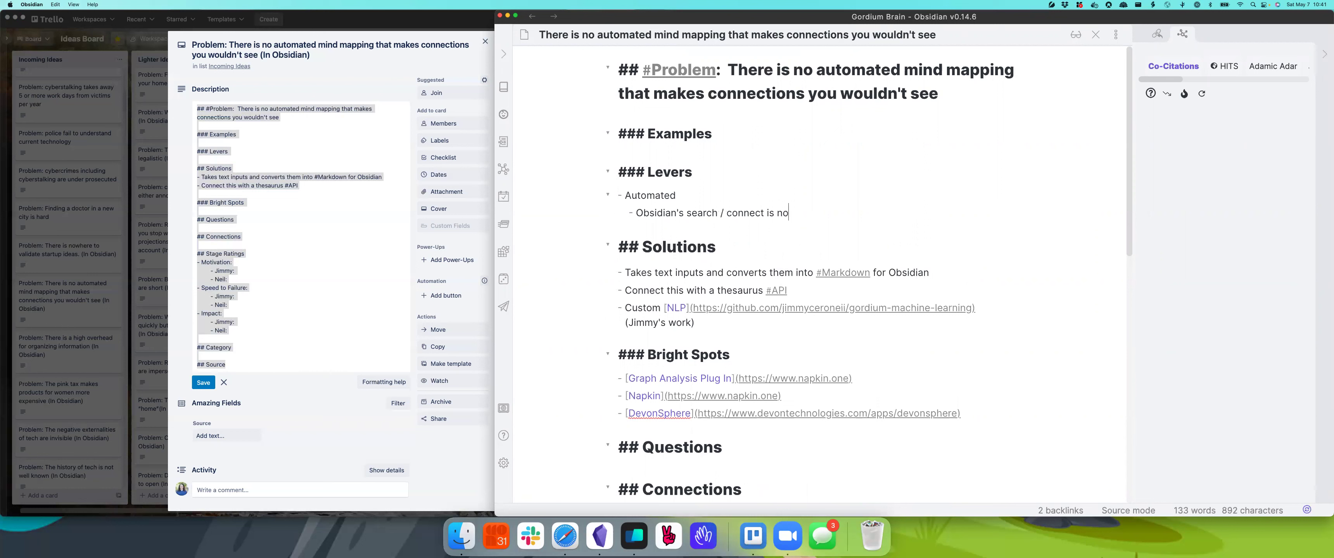
pyautogui.write('t automatic but it d')
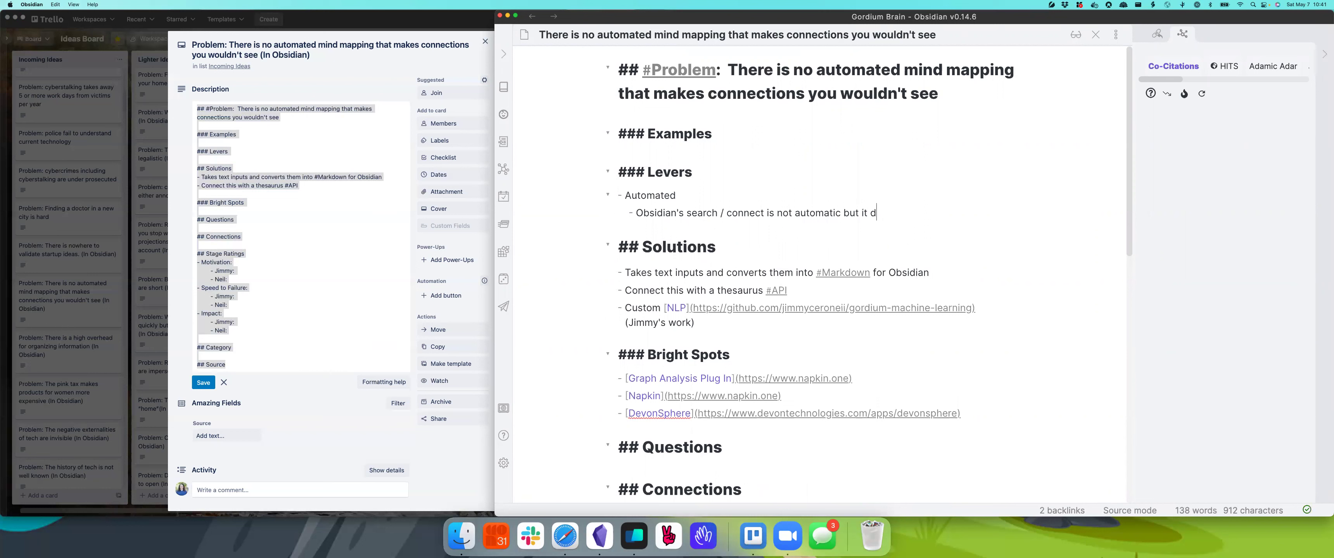
pyautogui.write('oes allow to sea')
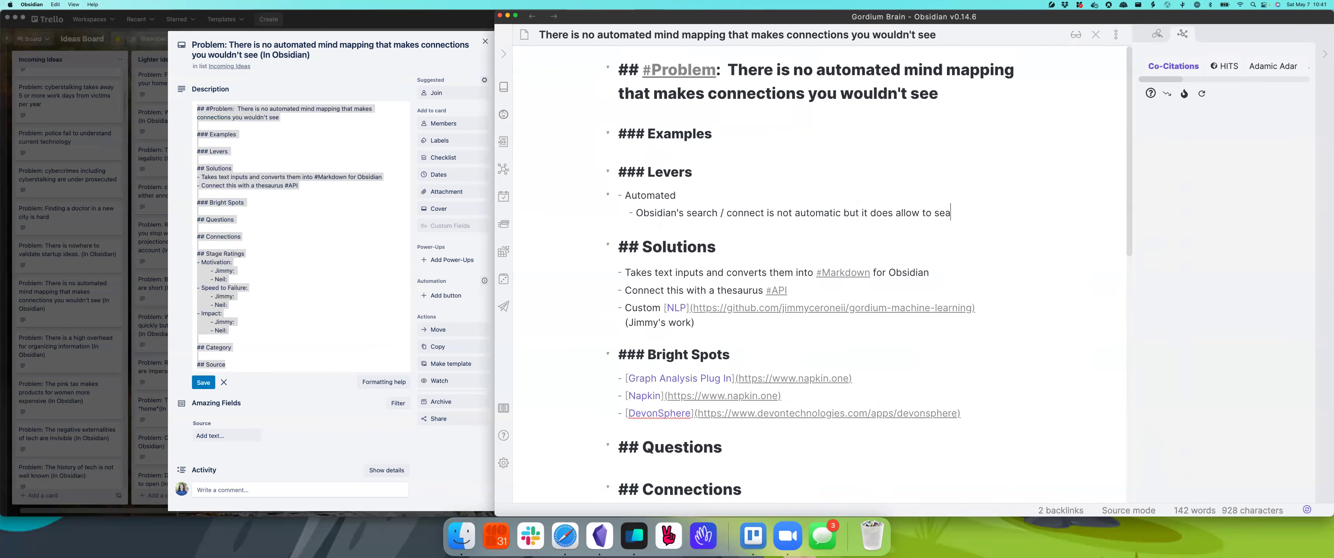
pyautogui.write('rch')
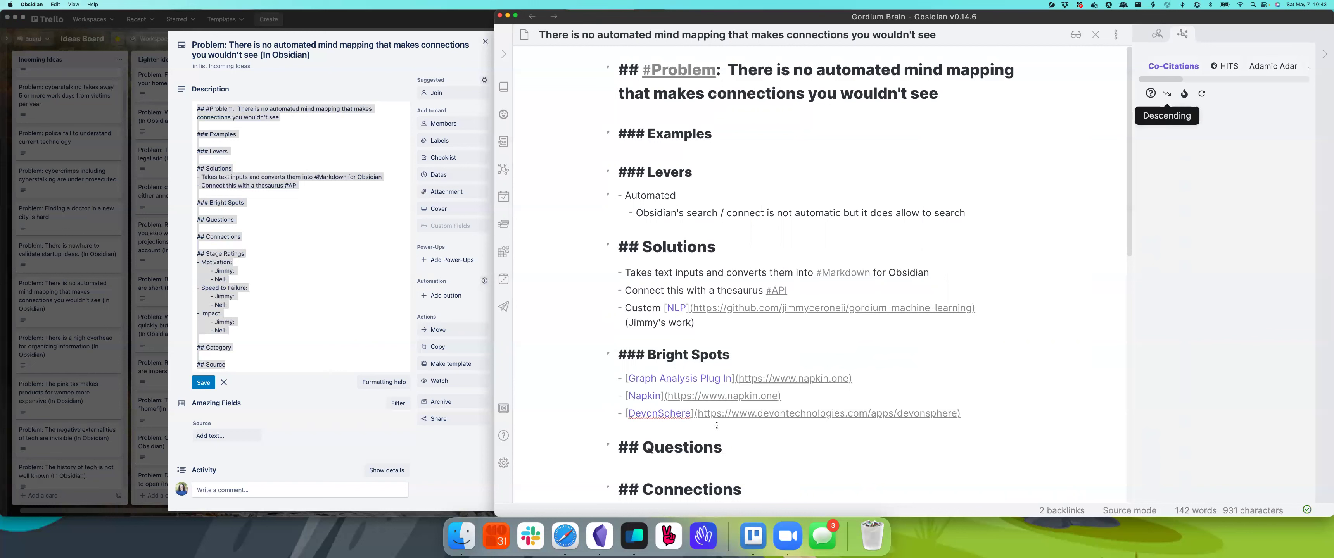
# - Switch to the Warp terminal and jump to the Me folder with the command z Me
pyautogui.click(829, 394)
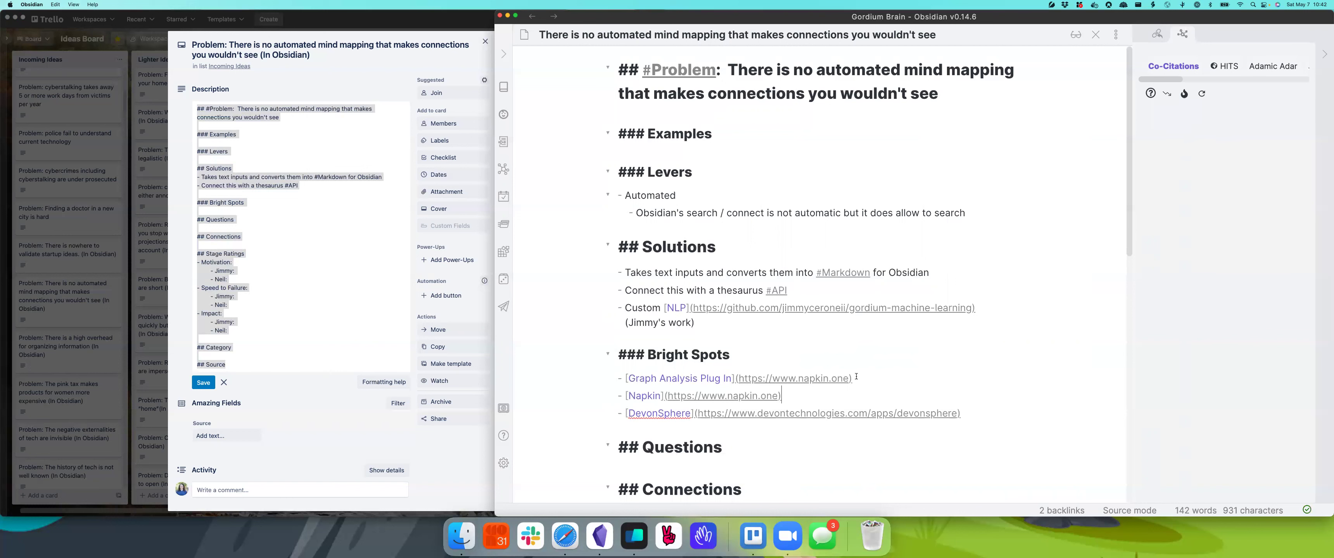
pyautogui.click(857, 376)
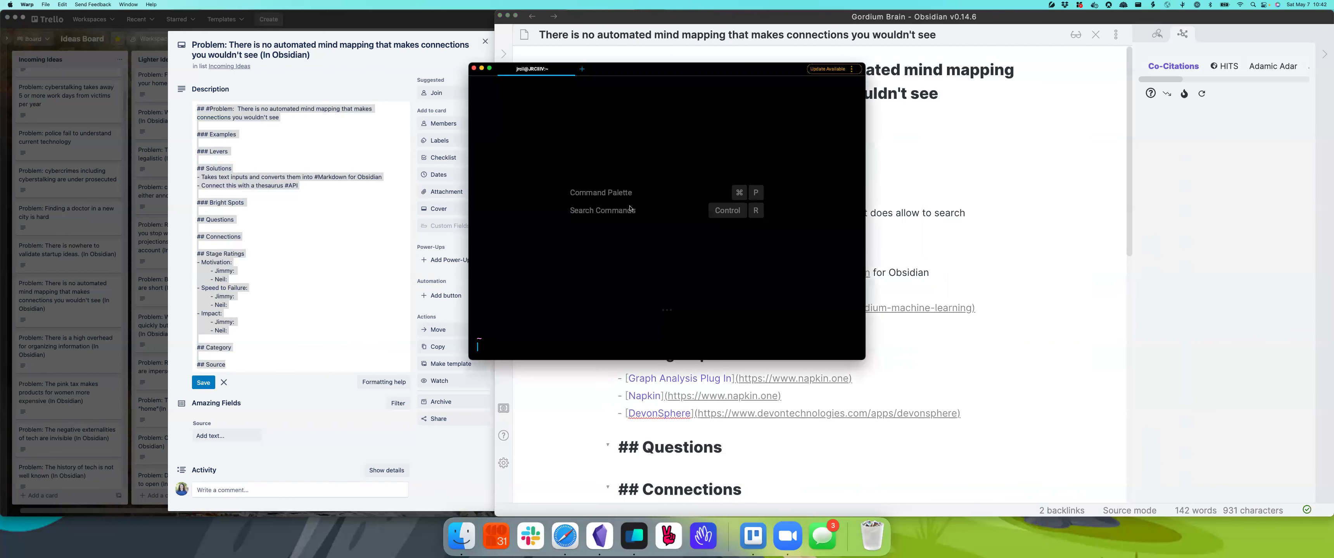
pyautogui.write('z Me')
pyautogui.press('Return')
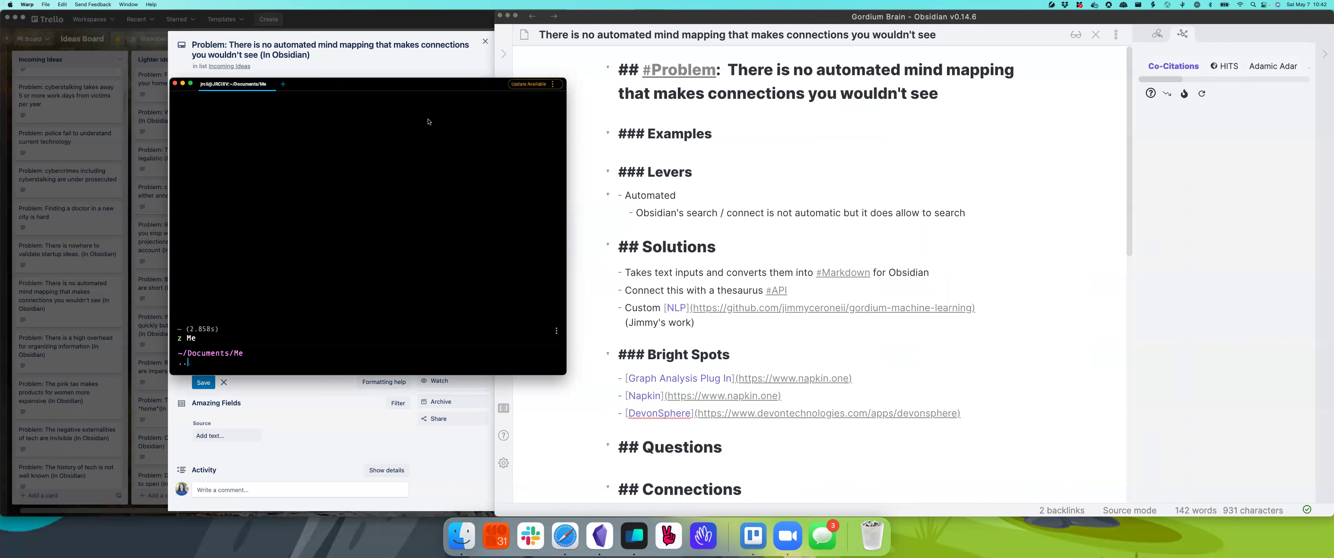
# - Try to run ./file_names.sh from the Me folder with the argument There-is-no-automated-mind-mapping-that-makes-connections-you-would-not-see
pyautogui.write('file_names.sh Cars-are-so-fas')
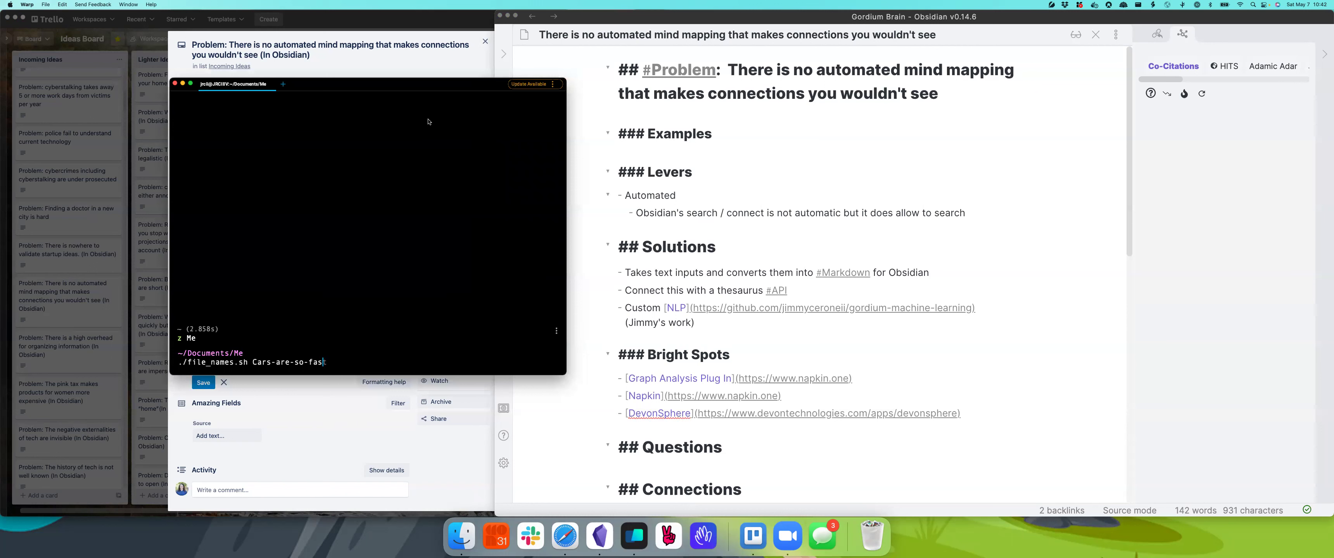
pyautogui.press('BackSpace')
pyautogui.press('BackSpace')
pyautogui.press('BackSpace')
pyautogui.press('BackSpace')
pyautogui.press('BackSpace')
pyautogui.press('BackSpace')
pyautogui.press('BackSpace')
pyautogui.press('BackSpace')
pyautogui.press('BackSpace')
pyautogui.press('BackSpace')
pyautogui.press('BackSpace')
pyautogui.press('BackSpace')
pyautogui.press('BackSpace')
pyautogui.press('BackSpace')
pyautogui.press('BackSpace')
pyautogui.write('TH')
pyautogui.press('BackSpace')
pyautogui.write('here')
pyautogui.write('-is-no')
pyautogui.write('-ay')
pyautogui.press('BackSpace')
pyautogui.write('utomat')
pyautogui.write('ed-')
pyautogui.write('mind-')
pyautogui.write('aut')
pyautogui.press('BackSpace')
pyautogui.press('BackSpace')
pyautogui.press('BackSpace')
pyautogui.write('mapping')
pyautogui.press('BackSpace')
pyautogui.write('-')
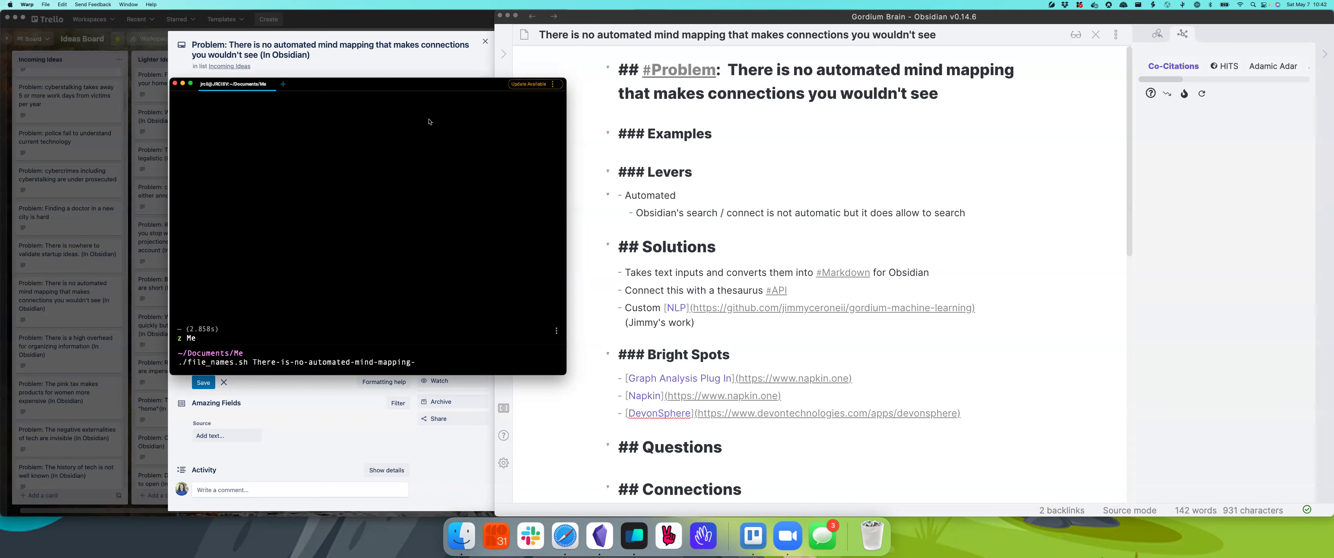
pyautogui.write('that-makes-connections-you-w')
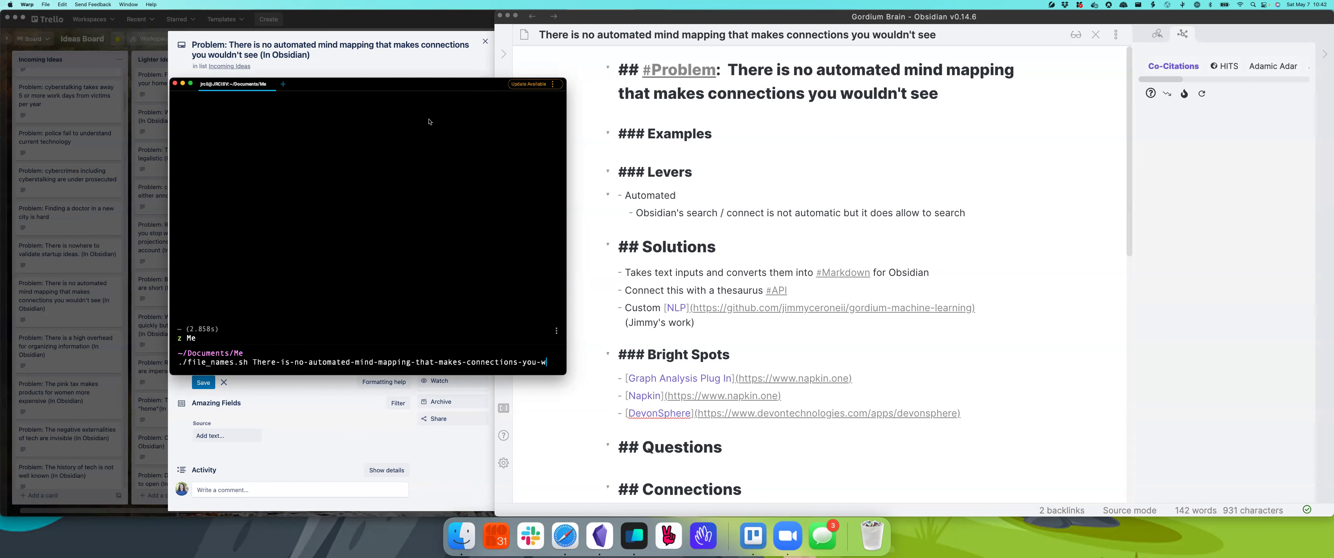
pyautogui.write('ould-n')
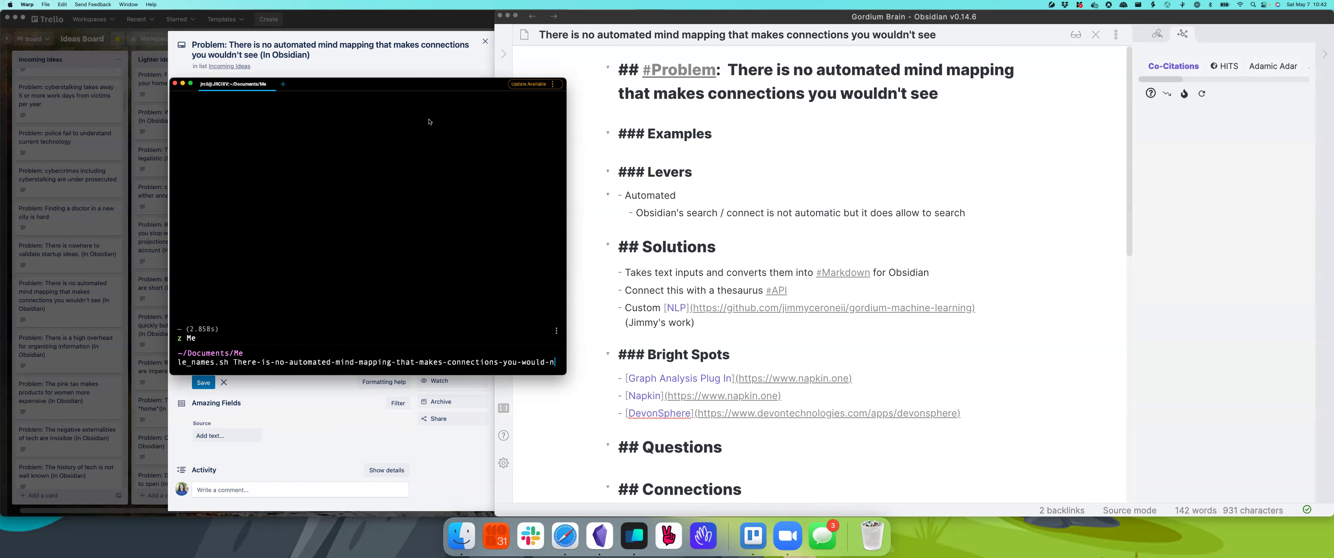
pyautogui.write('ot-se')
pyautogui.press('super+z')
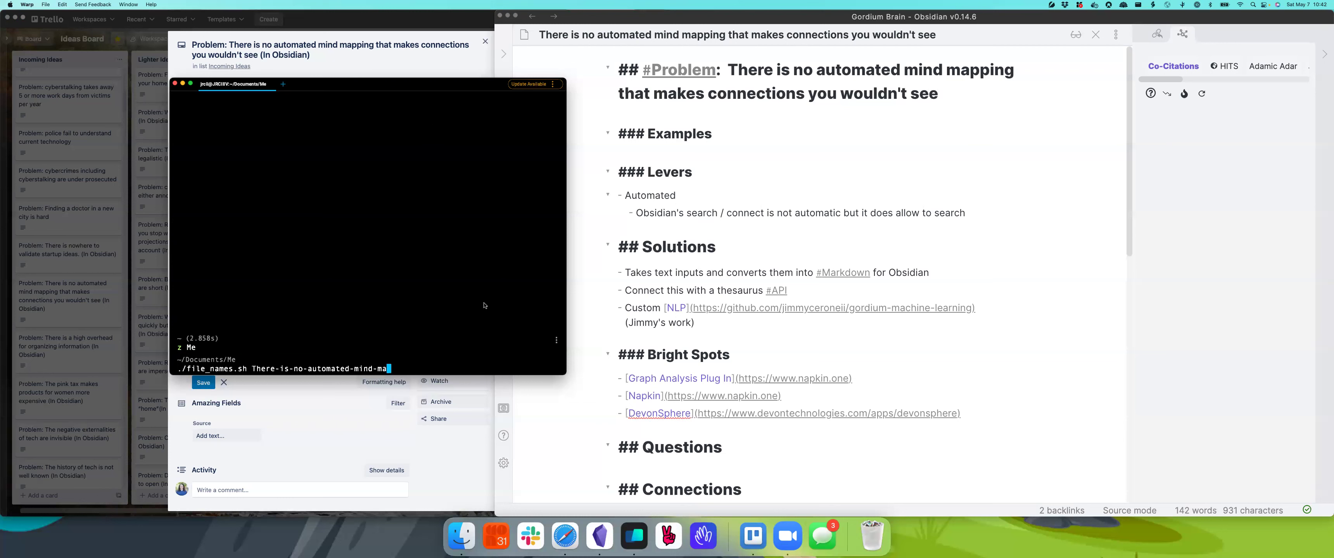
pyautogui.write('pping-that-makes-connections-you-would-not-see')
pyautogui.press('Return')
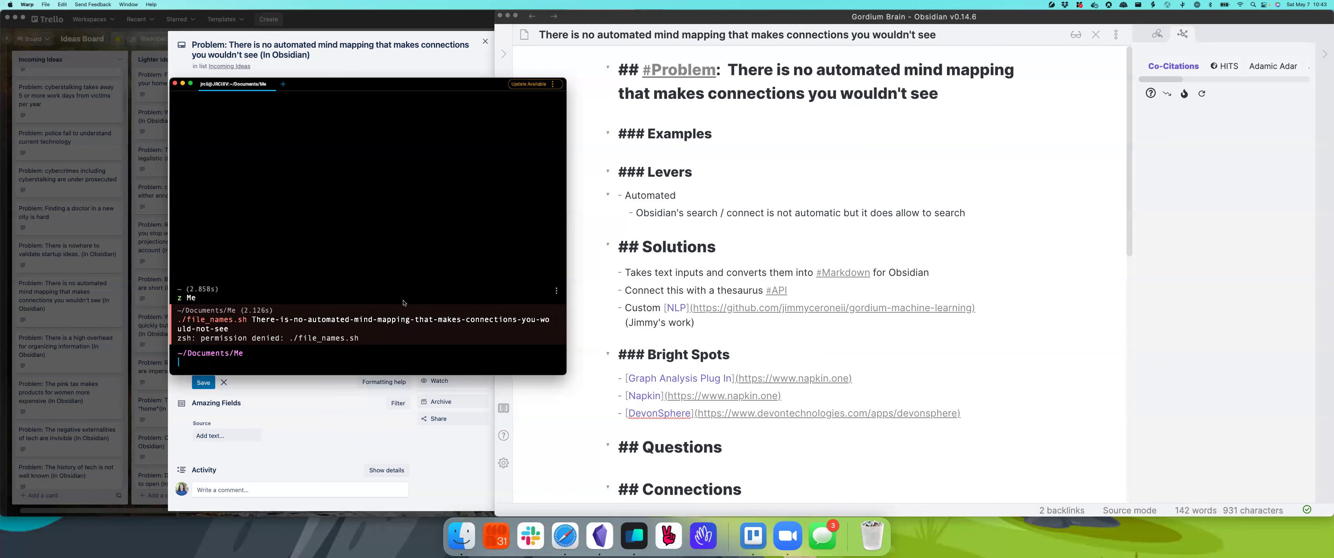
pyautogui.write('chmod')
pyautogui.press('Right')
pyautogui.press('Left')
pyautogui.press('Left')
pyautogui.press('Left')
pyautogui.press('BackSpace')
pyautogui.press('BackSpace')
pyautogui.write('file')
pyautogui.hotkey('ctrl', 'c')
# - Change into the gordium-machine-learning folder inside Me and list its files
pyautogui.write('ls')
pyautogui.press('Return')
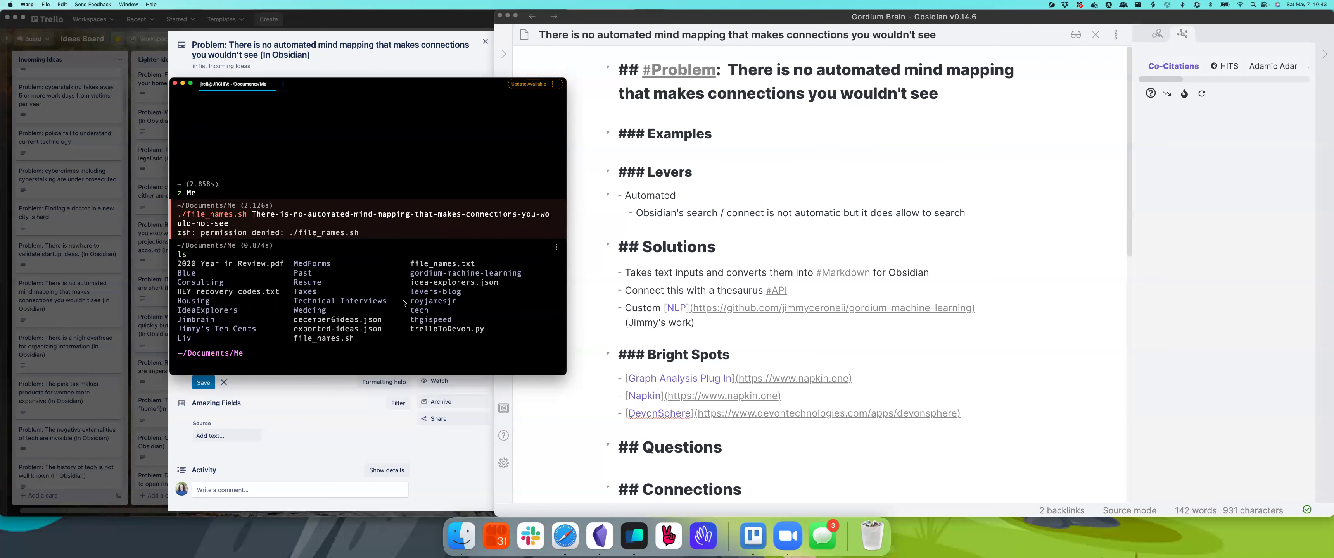
pyautogui.write('cd gordium-machine')
pyautogui.press('Right')
pyautogui.hotkey('shift', 'Return')
pyautogui.write('ls')
pyautogui.hotkey('shift', 'Return')
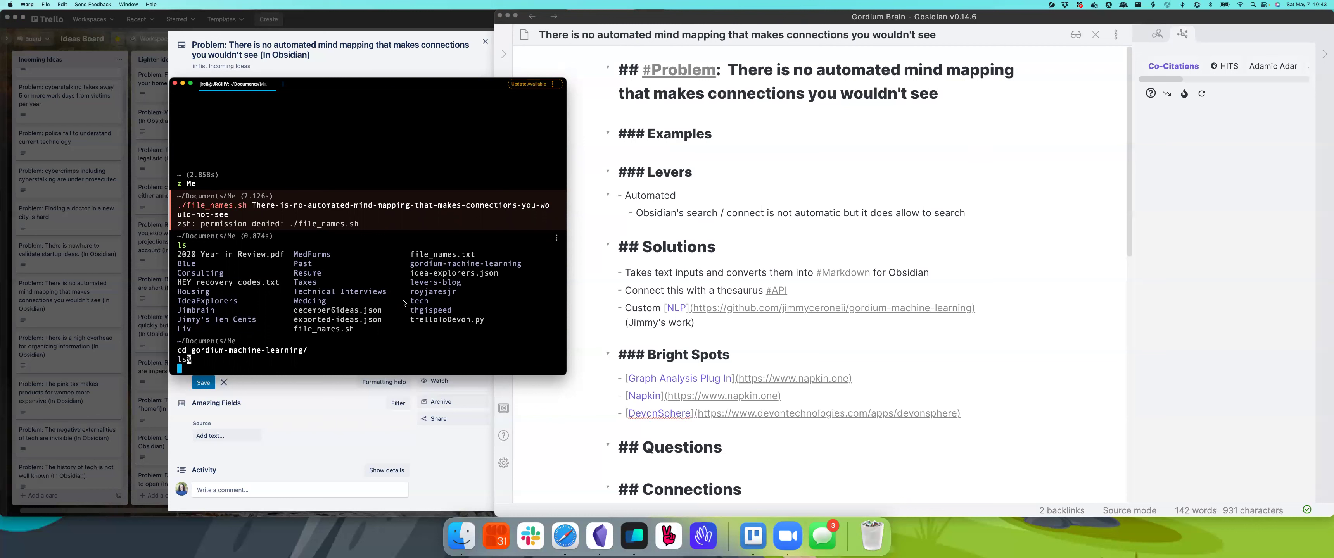
pyautogui.press('Return')
pyautogui.write('lsls')
pyautogui.press('Return')
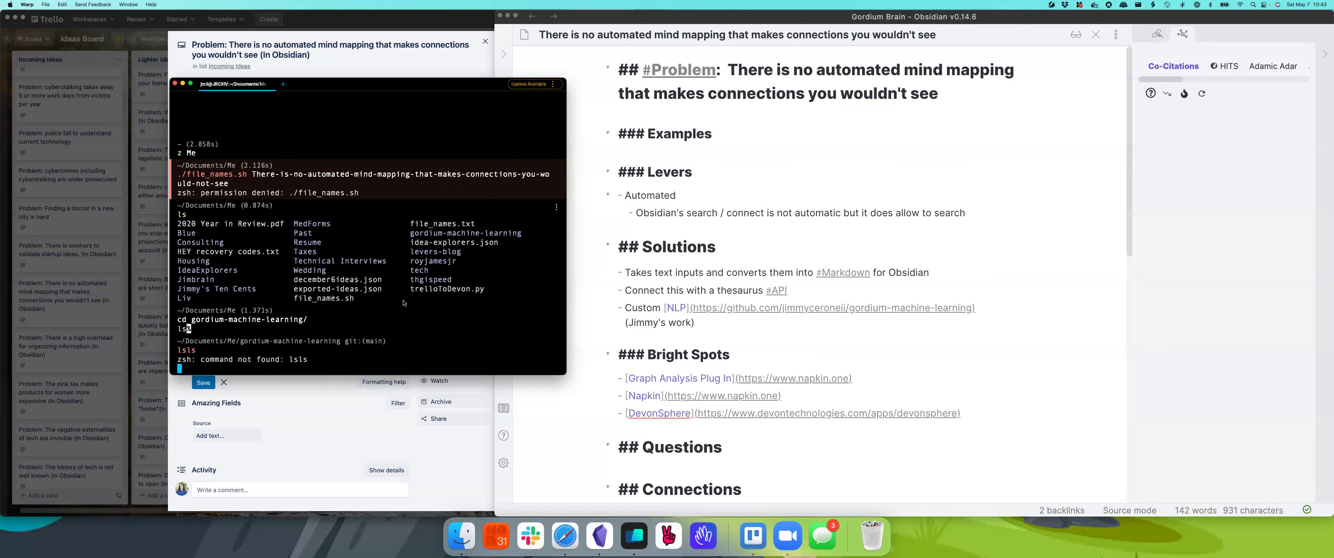
pyautogui.write('ls')
pyautogui.press('Return')
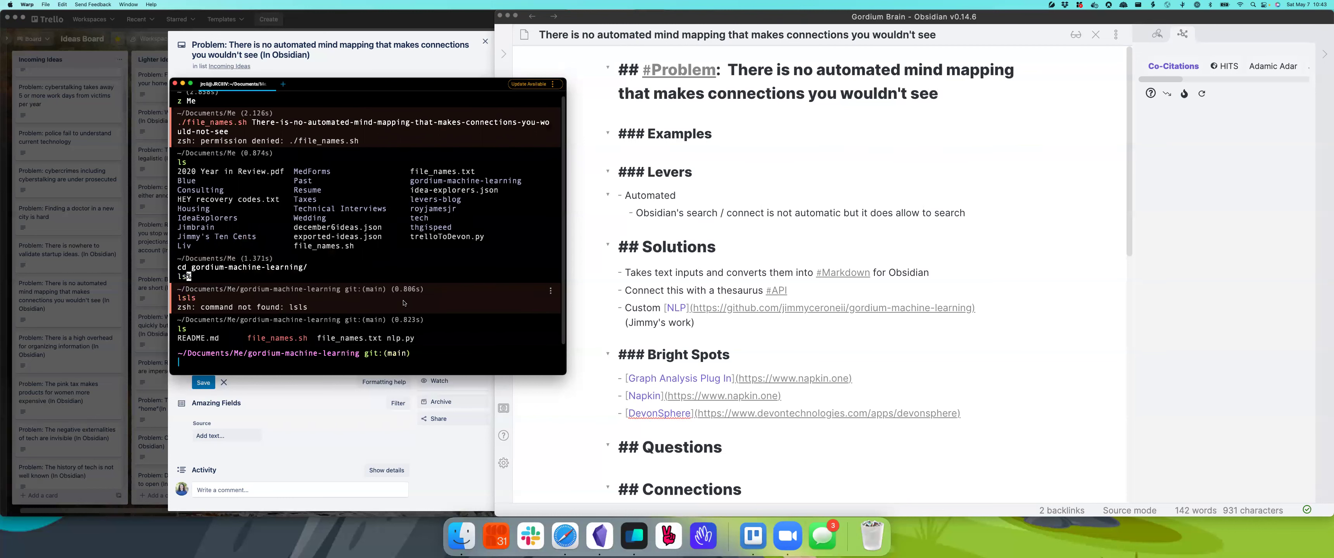
# - Run ./file_names.sh in gordium-machine-learning with the argument There-is-no-automated-mind-mapping-that-makes-connections-you-would-not-see
pyautogui.write('./')
pyautogui.press('Right')
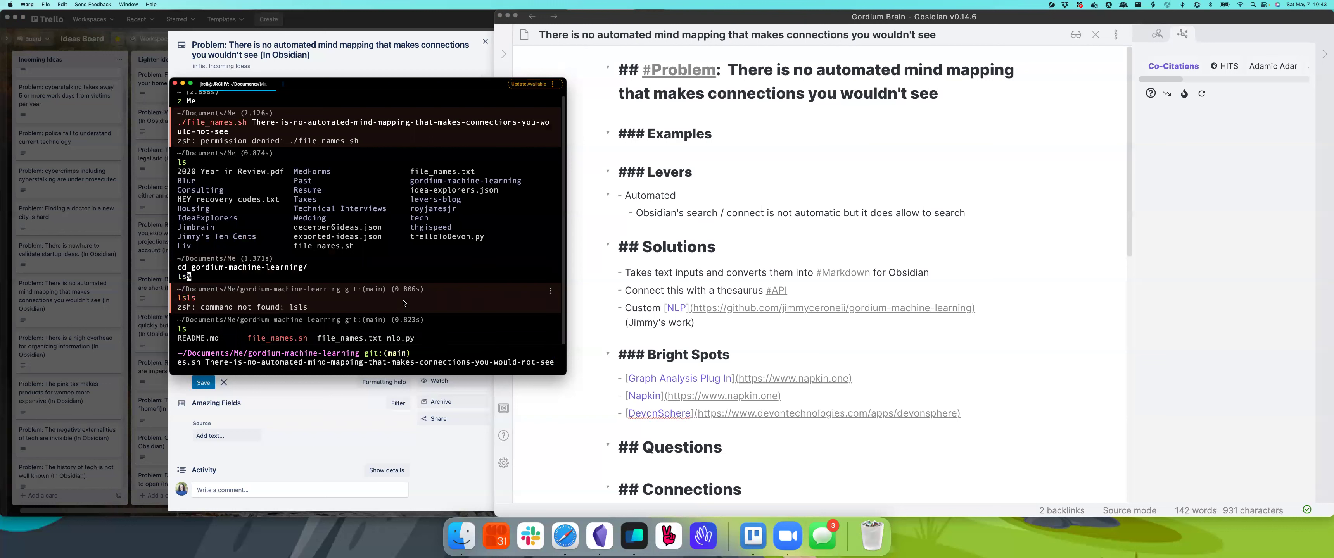
pyautogui.press('BackSpace')
pyautogui.press('BackSpace')
pyautogui.press('BackSpace')
pyautogui.press('BackSpace')
pyautogui.press('BackSpace')
pyautogui.press('BackSpace')
pyautogui.press('BackSpace')
pyautogui.press('BackSpace')
pyautogui.press('BackSpace')
pyautogui.press('BackSpace')
pyautogui.press('BackSpace')
pyautogui.press('BackSpace')
pyautogui.press('BackSpace')
pyautogui.press('BackSpace')
pyautogui.press('BackSpace')
pyautogui.press('BackSpace')
pyautogui.press('BackSpace')
pyautogui.press('BackSpace')
pyautogui.press('BackSpace')
pyautogui.press('BackSpace')
pyautogui.press('Right')
pyautogui.press('Return')
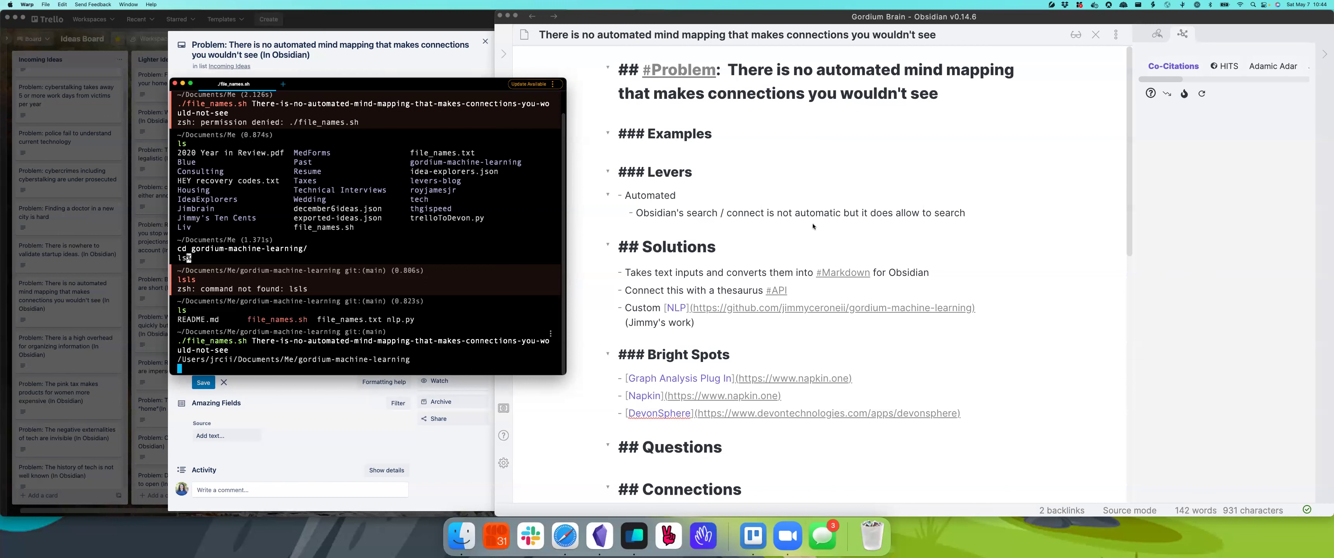
# - Switch back to the Obsidian problem note and highlight the Napkin link line under Bright Spots
pyautogui.press('super+Tab')
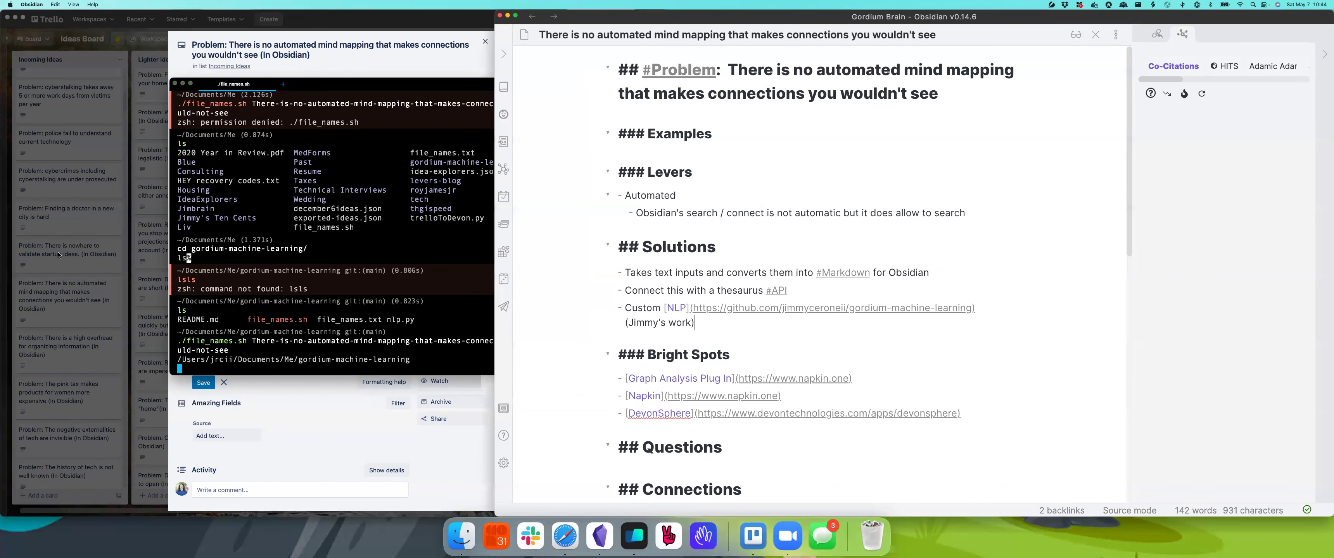
pyautogui.press('super+Tab')
pyautogui.press('super+Tab')
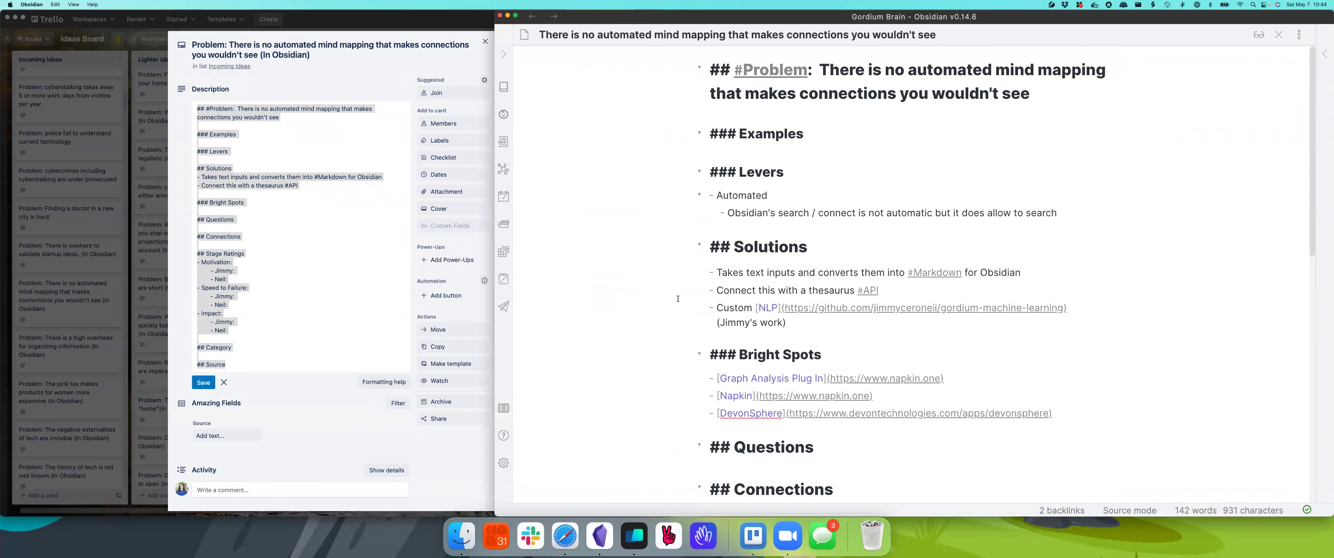
pyautogui.moveTo(677, 299); pyautogui.dragTo(908, 341)
pyautogui.click(905, 341)
pyautogui.moveTo(629, 290); pyautogui.dragTo(809, 343)
pyautogui.click(877, 403)
pyautogui.keyDown('shift'); pyautogui.click(688, 390); pyautogui.keyUp('shift')
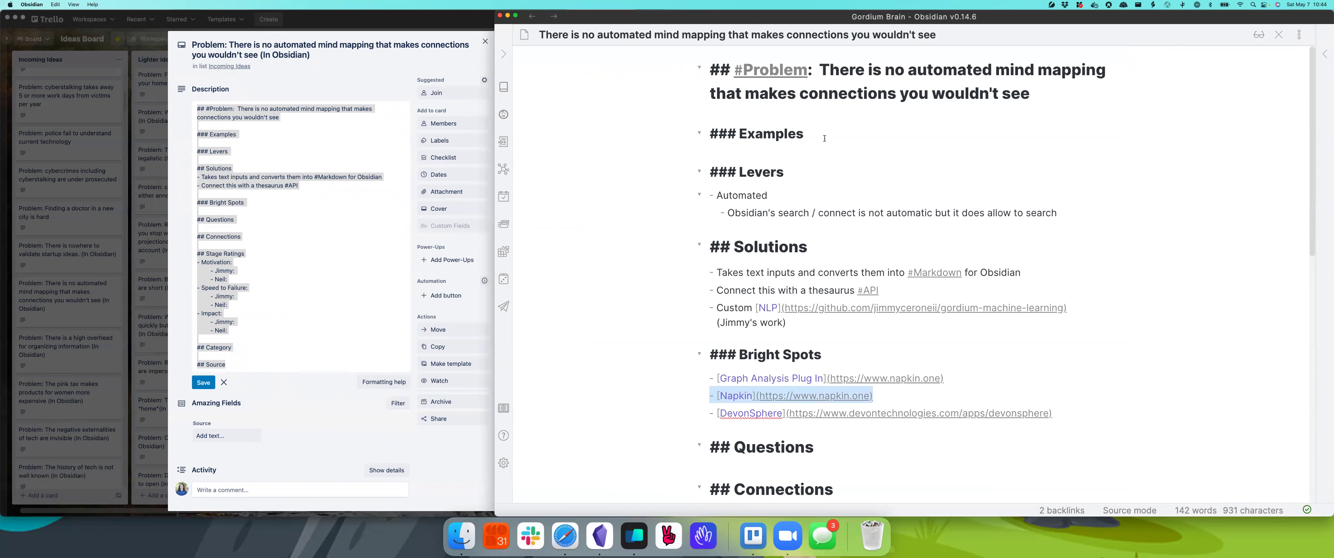
# - Switch to Safari and look through the napkin.one page describing Napkin's features
pyautogui.click(563, 536)
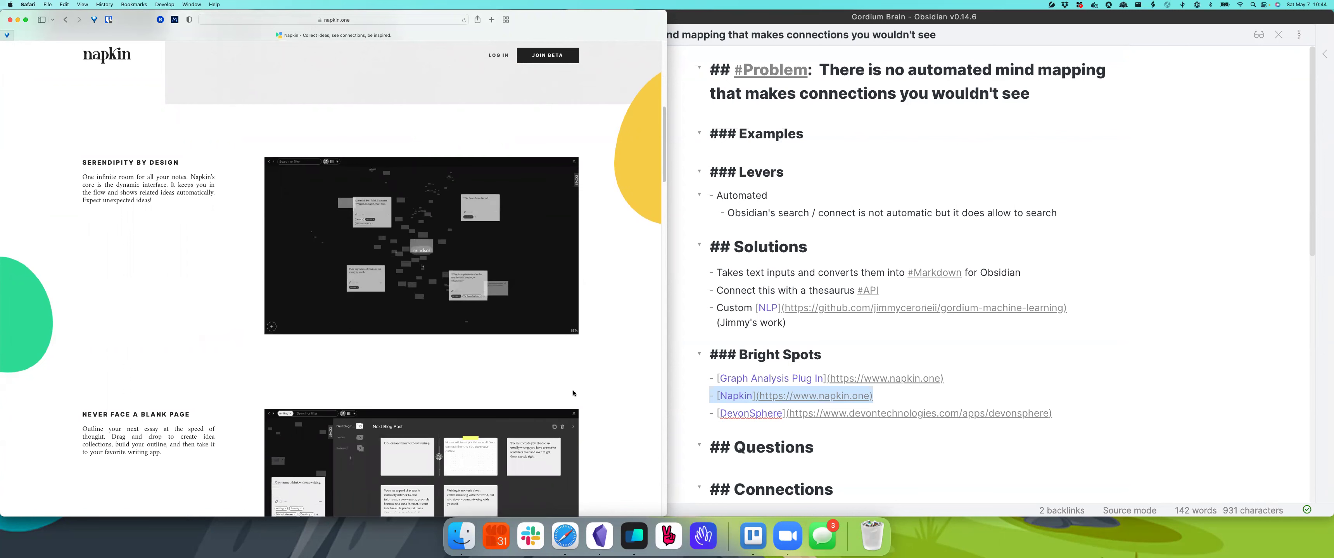
pyautogui.scroll(-5, 573, 393)
pyautogui.scroll(-8, 569, 397)
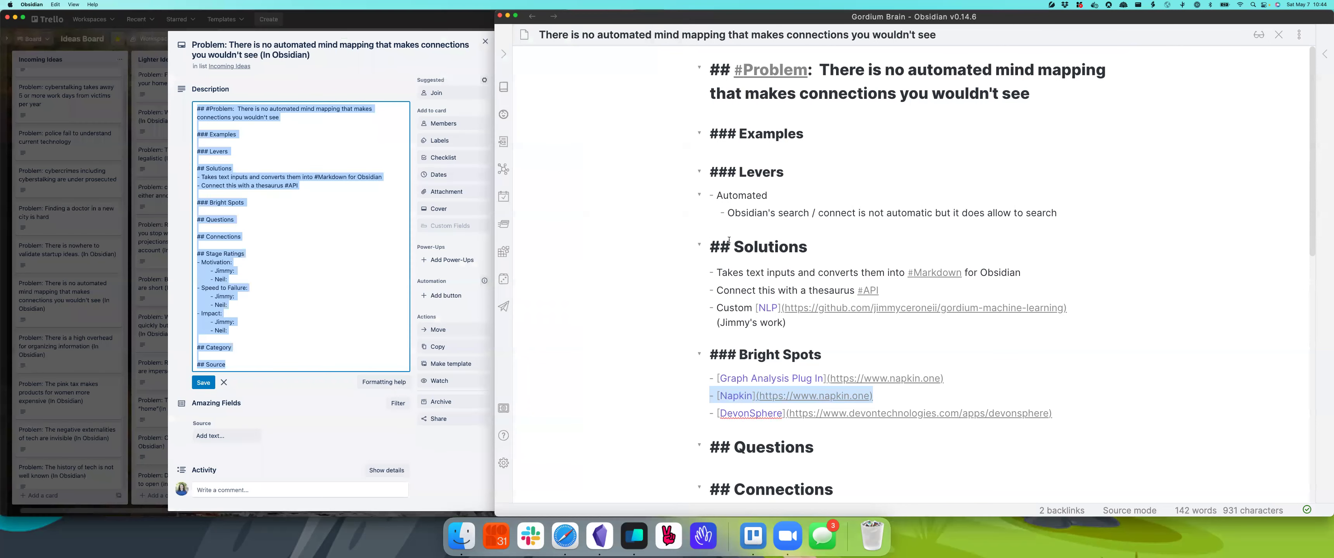
# - Return to the Obsidian problem note and highlight the "Connect this with a thesaurus #API" bullet under Solutions
pyautogui.click(789, 353)
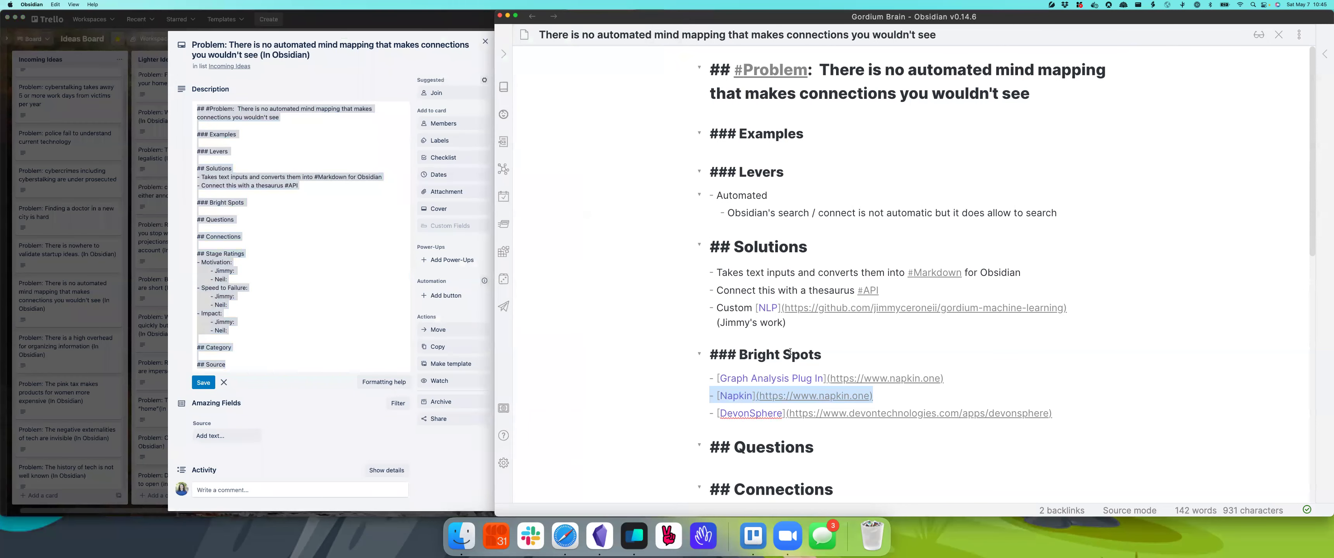
pyautogui.click(840, 290)
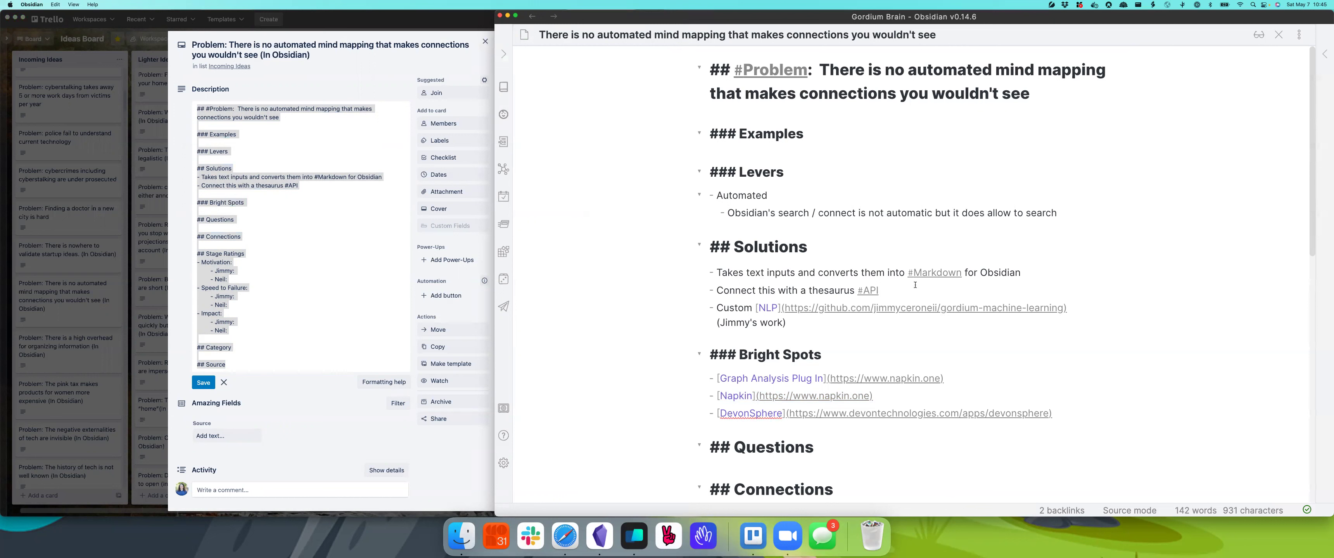
pyautogui.tripleClick(740, 291)
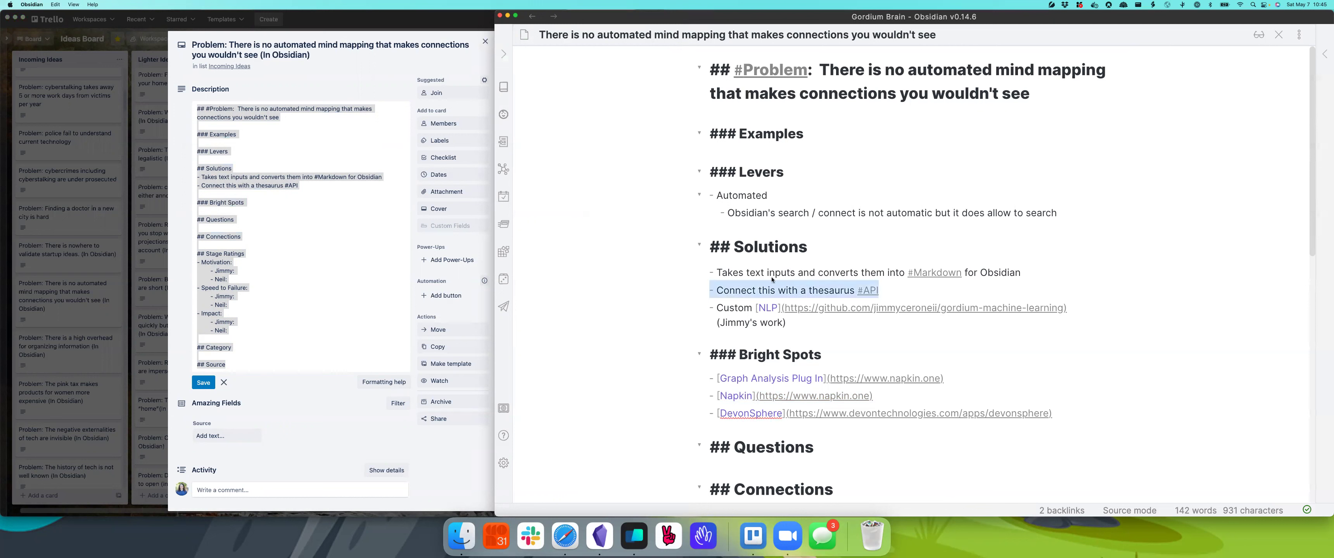
pyautogui.click(823, 290)
pyautogui.moveTo(971, 300); pyautogui.dragTo(664, 293)
pyautogui.tripleClick(894, 288)
pyautogui.click(893, 289)
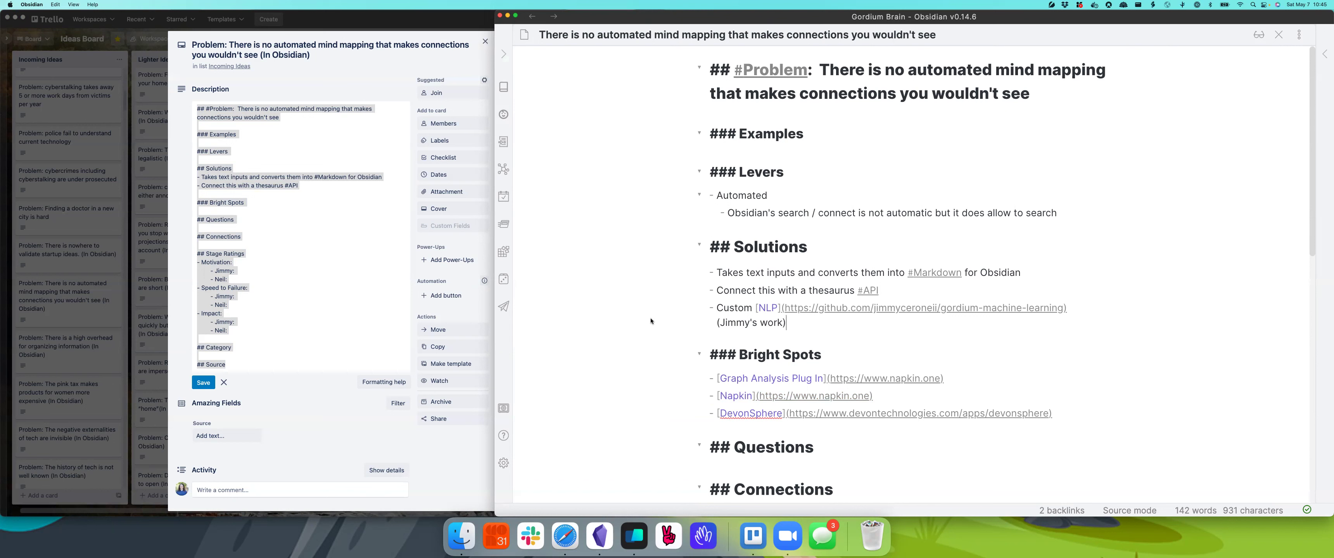
# - Highlight the Custom NLP bullet under Solutions and switch to Warp to check the running script's output
pyautogui.moveTo(650, 318); pyautogui.dragTo(655, 309)
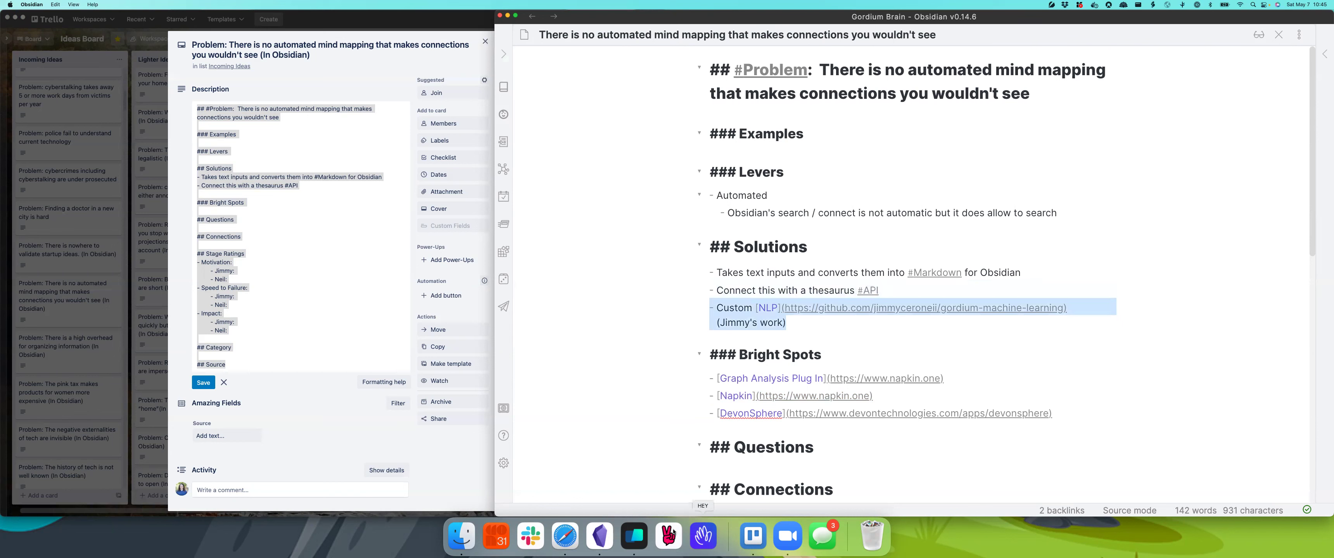
pyautogui.click(640, 530)
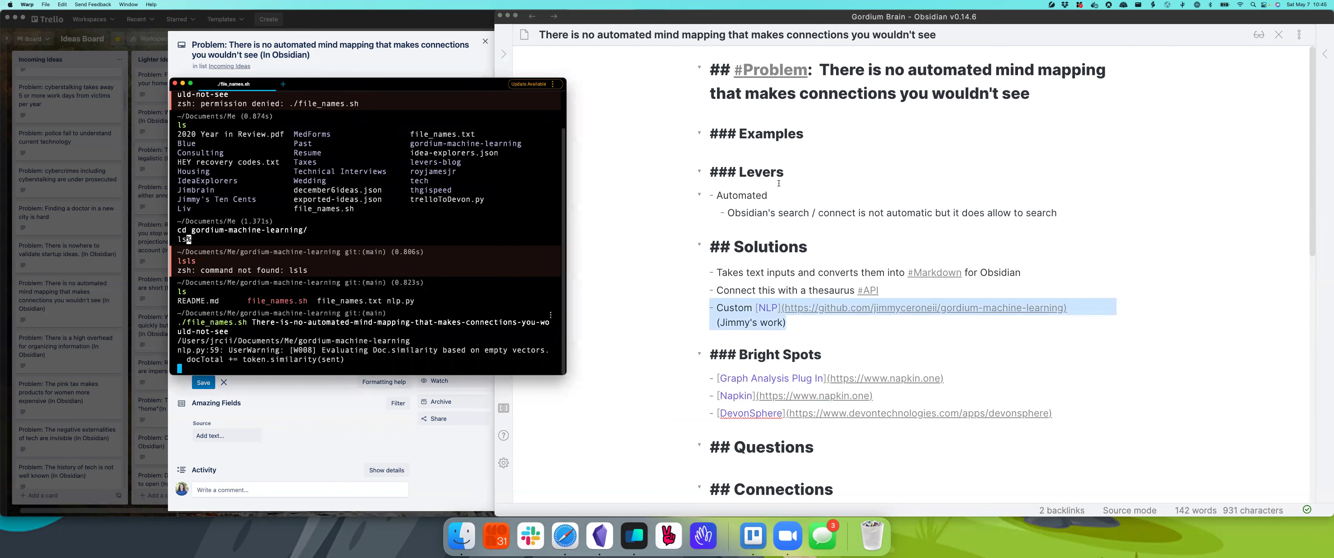
# - Switch back to the Obsidian problem note and highlight the "Takes text inputs and converts them into #Markdown for Obsidian" bullet under Solutions
pyautogui.press('super+Tab')
pyautogui.click(844, 273)
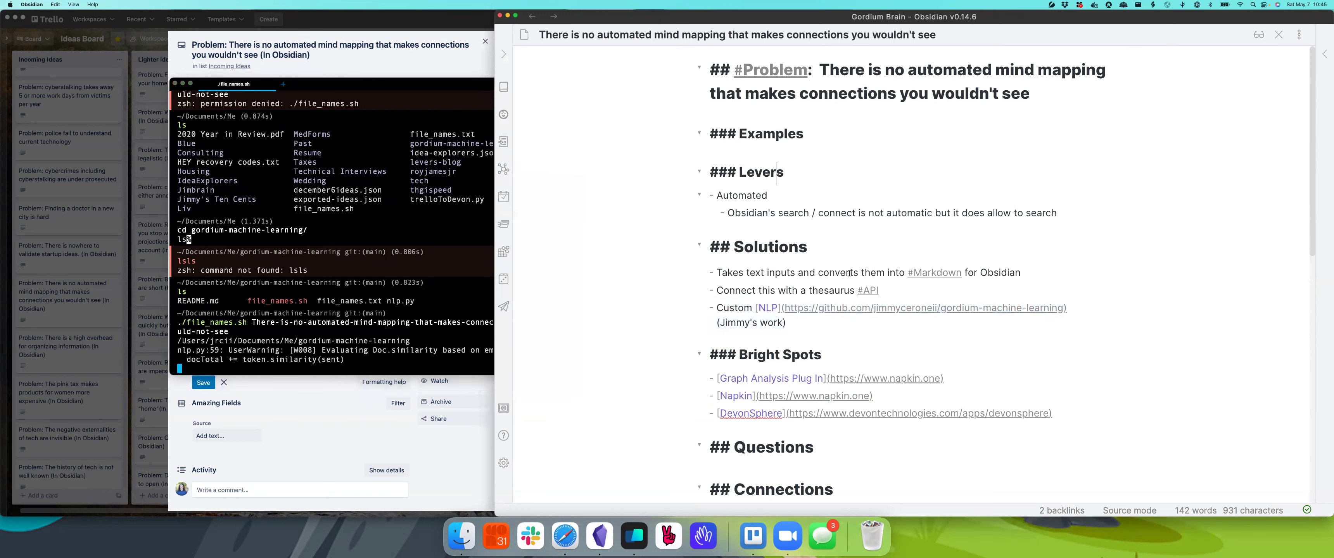
pyautogui.doubleClick(839, 273)
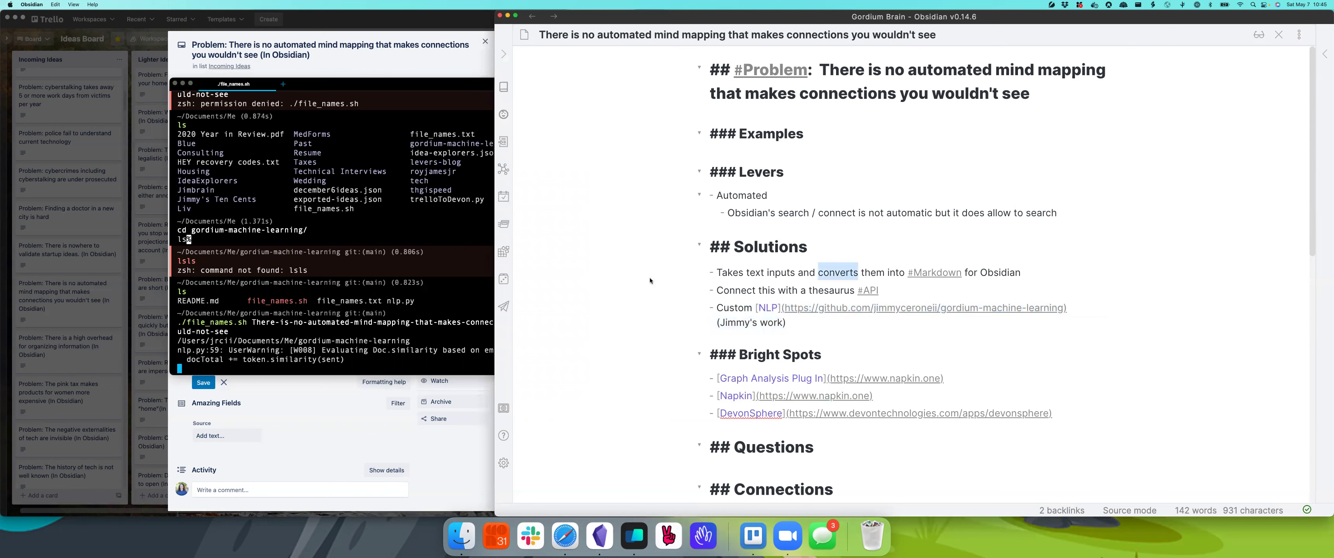
pyautogui.tripleClick(839, 273)
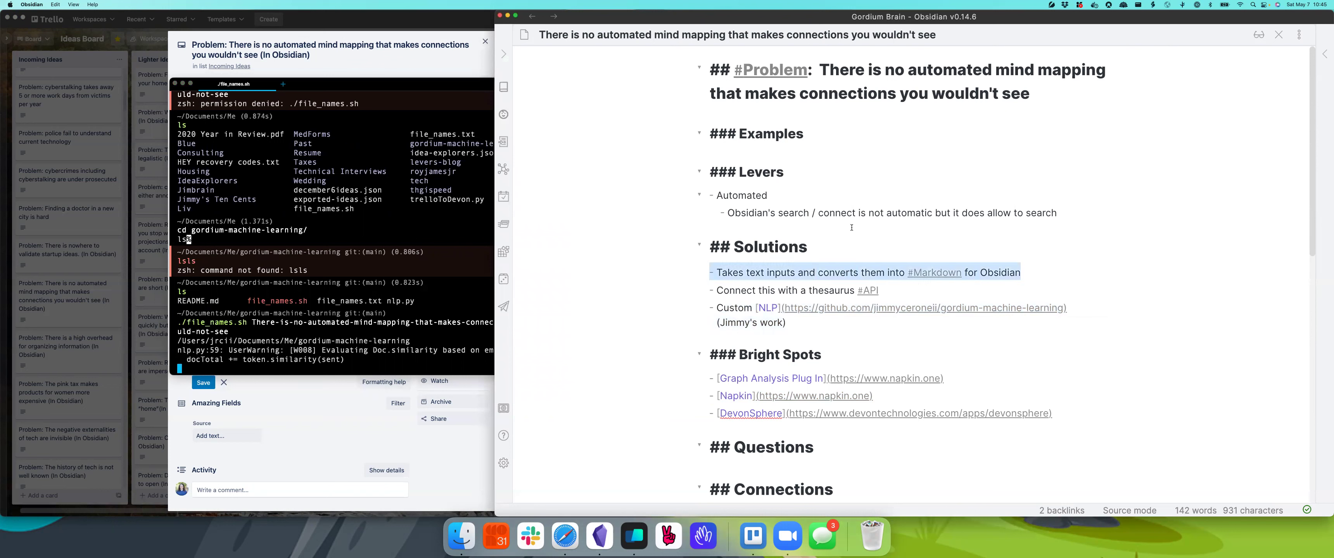
# - Add the bullet "Tag every word in obisidian and see how searching tags returns results" below the #Markdown bullet under Solutions
pyautogui.click(1071, 214)
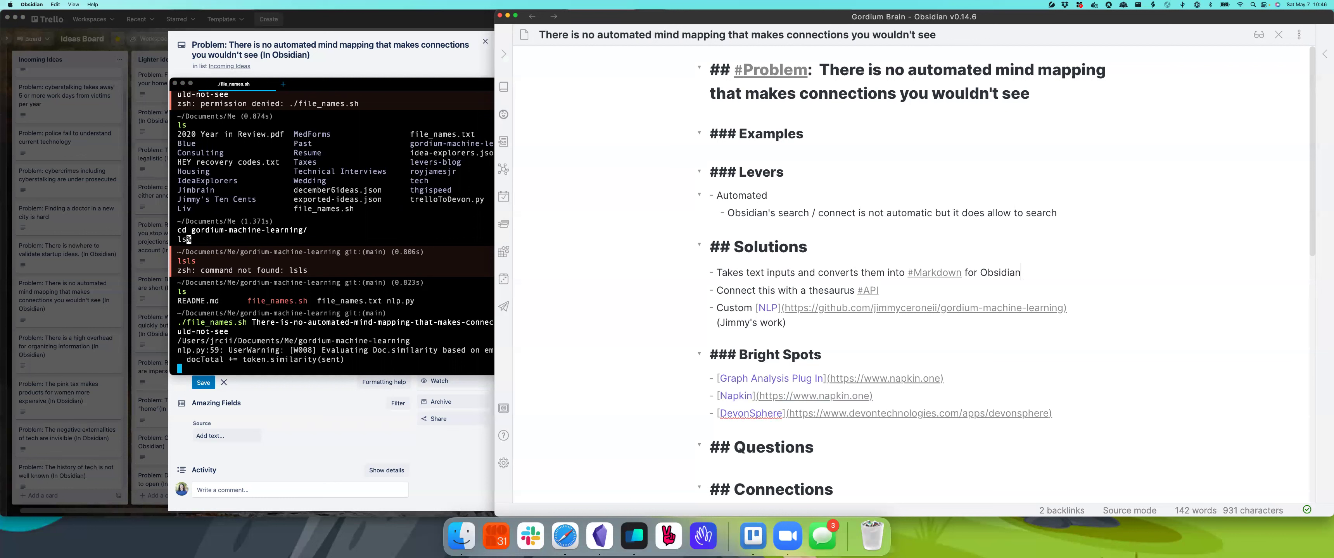
pyautogui.press('Return')
pyautogui.write('TRag e')
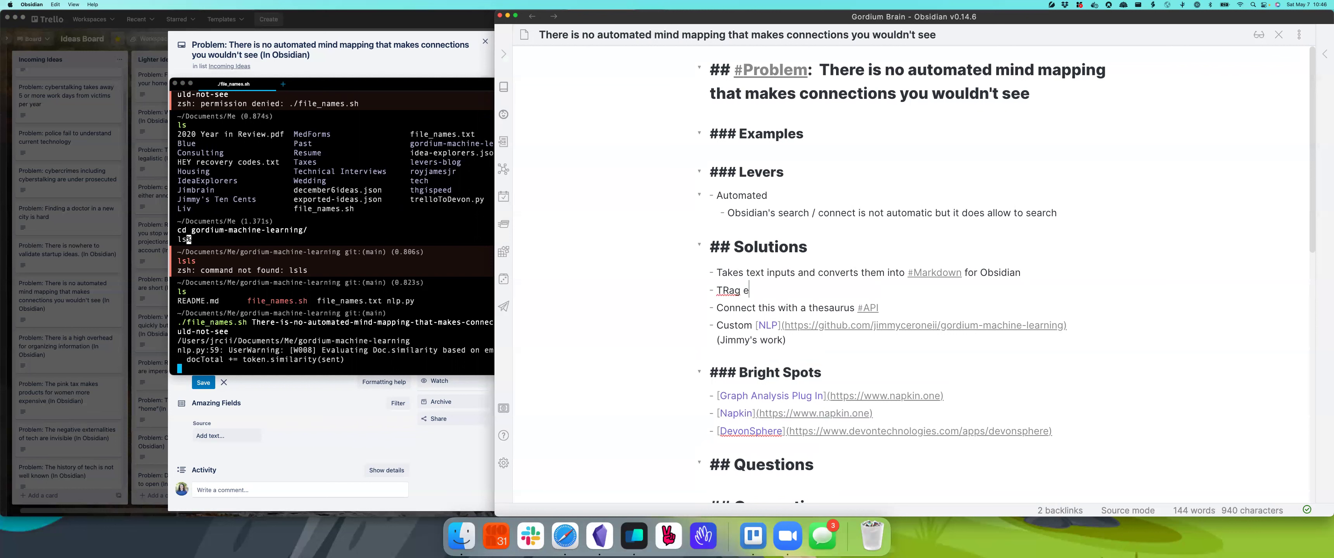
pyautogui.press('BackSpace')
pyautogui.press('BackSpace')
pyautogui.press('BackSpace')
pyautogui.press('BackSpace')
pyautogui.press('BackSpace')
pyautogui.write('ag every word in obisid')
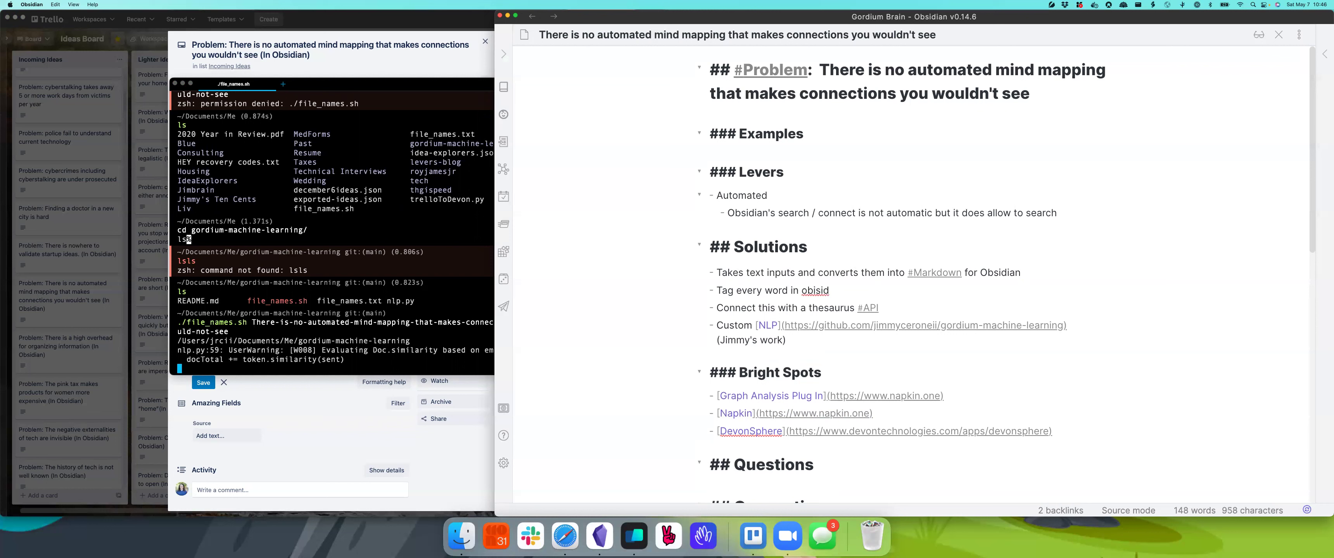
pyautogui.write('ian and see how ')
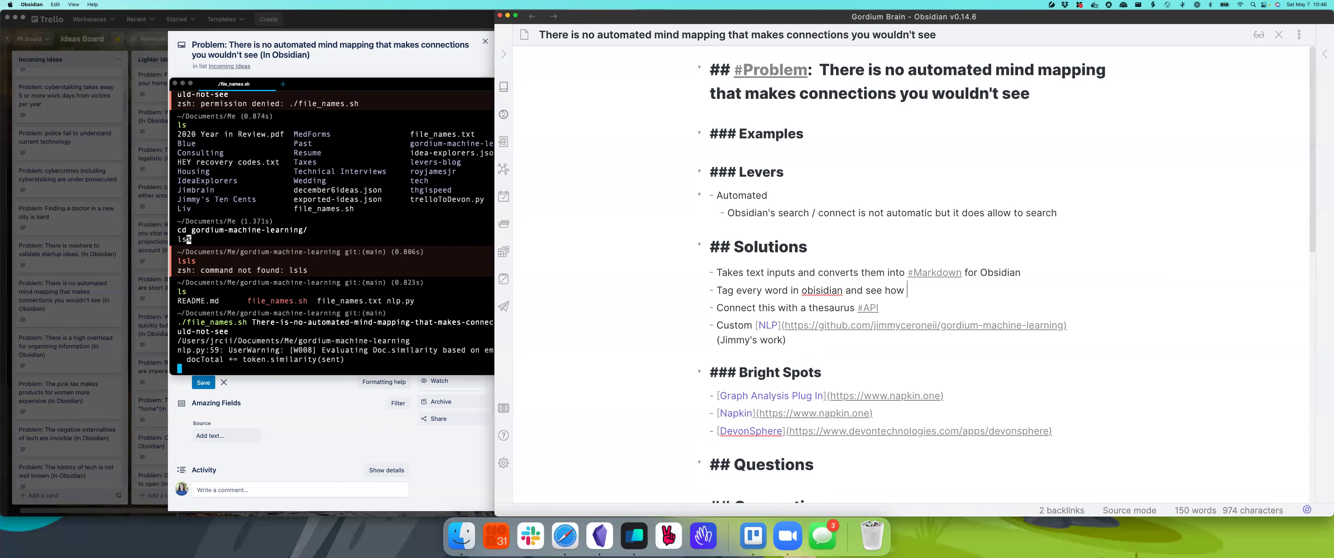
pyautogui.write('searching tags r')
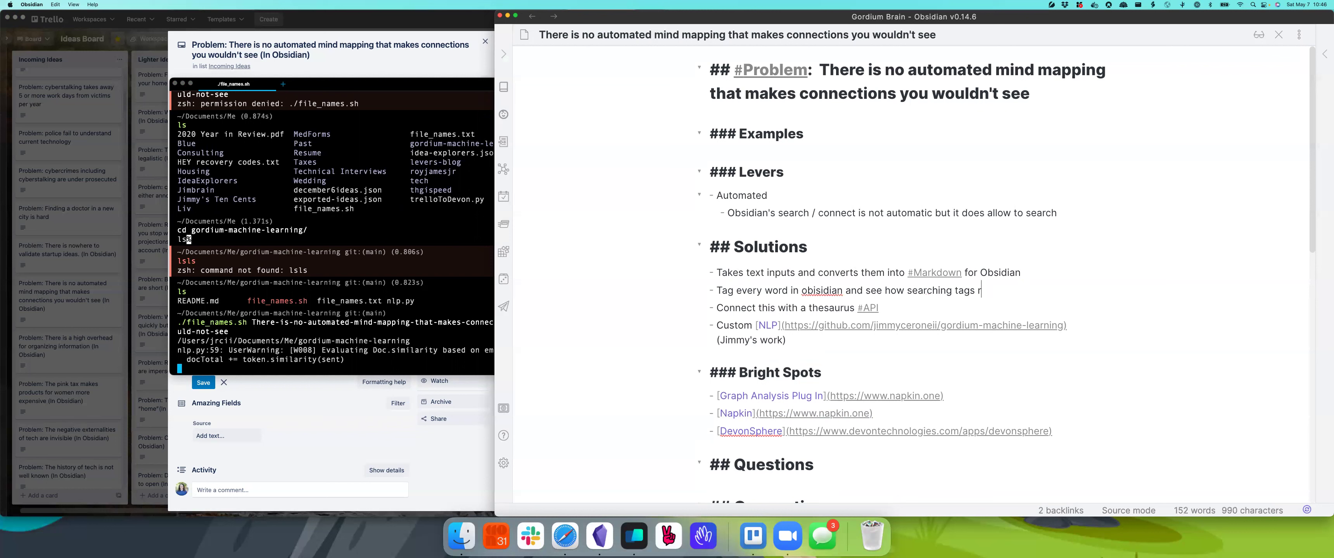
pyautogui.write('eturned')
pyautogui.press('BackSpace')
pyautogui.press('BackSpace')
pyautogui.press('BackSpace')
pyautogui.write('s results')
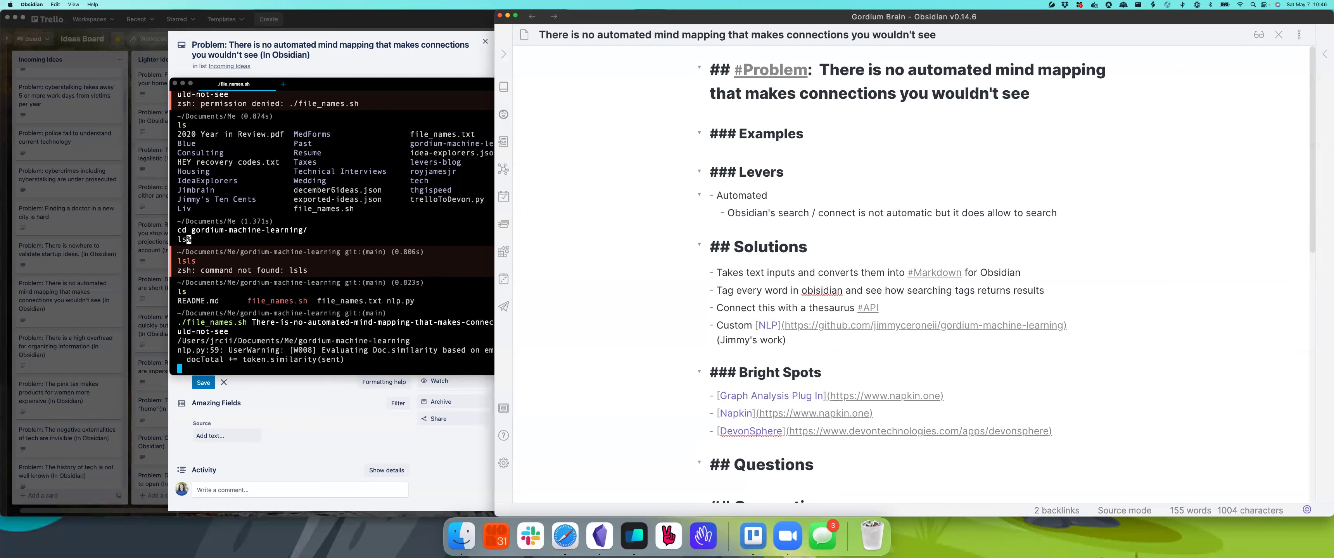
# - Add a top-level "Accuracy" bullet at the end of the Levers list
pyautogui.click(1073, 213)
pyautogui.press('Return')
pyautogui.hotkey('shift', 'Tab')
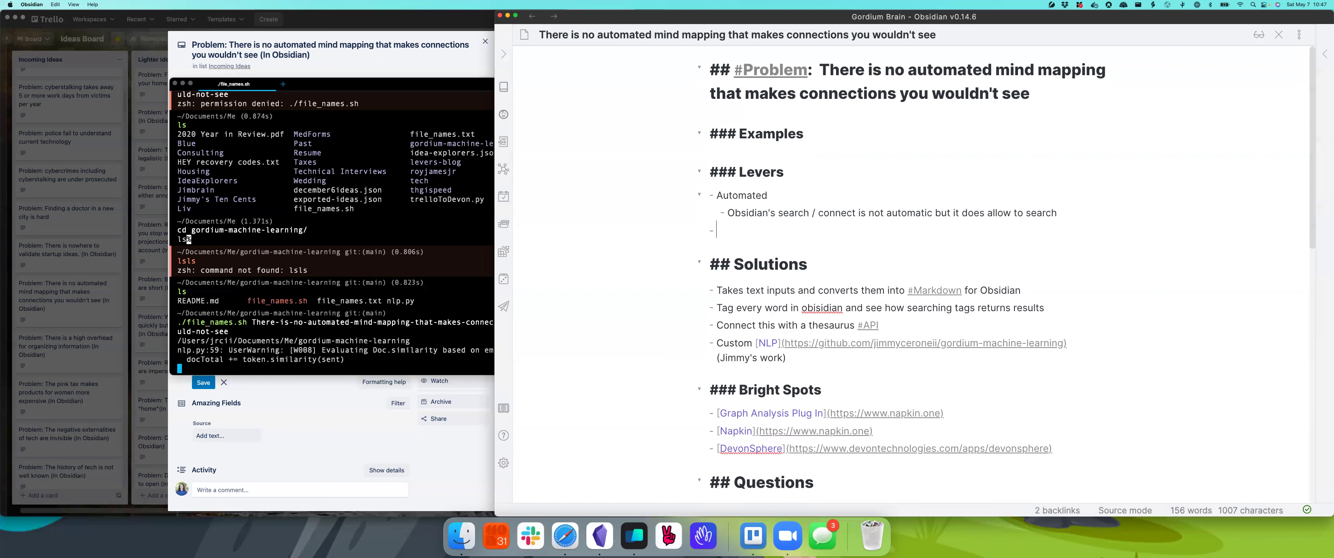
pyautogui.write('Accura')
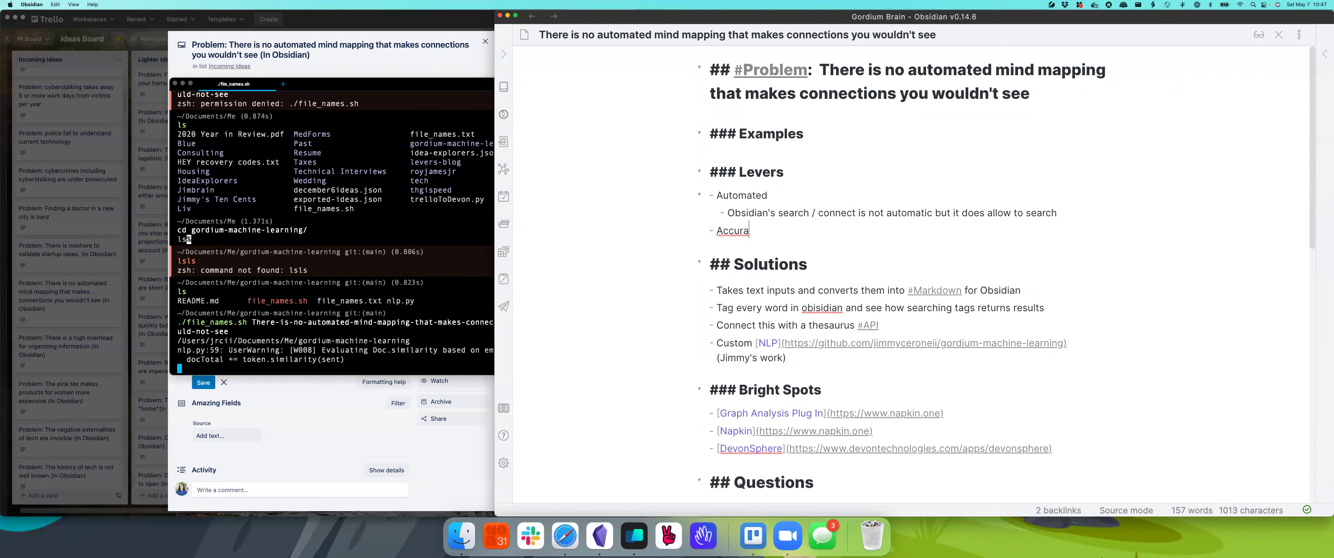
pyautogui.write('cy')
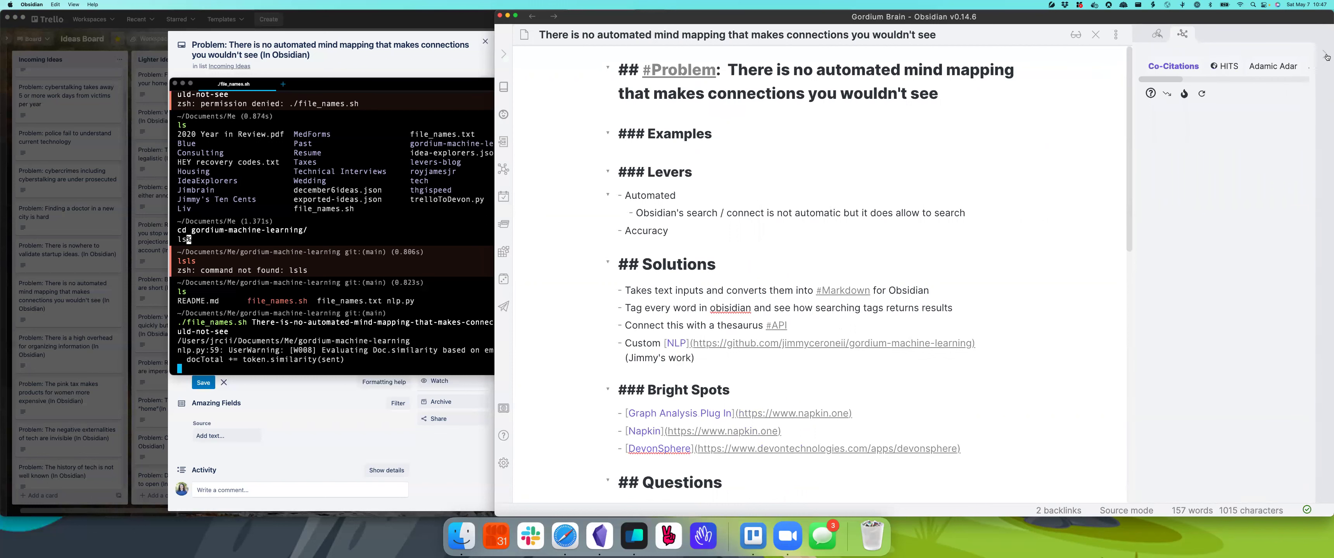
# - Hide the graph analysis pane and add a "Compute Power" bullet after Accuracy under Levers
pyautogui.click(1324, 55)
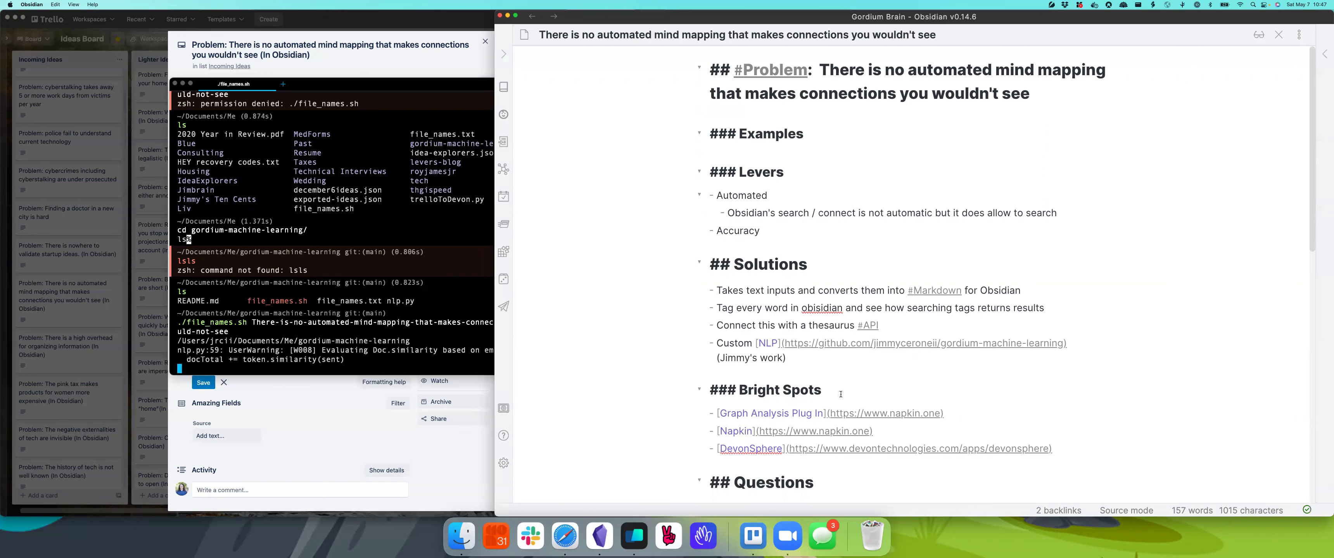
pyautogui.scroll(-2, 840, 394)
pyautogui.scroll(-1, 840, 396)
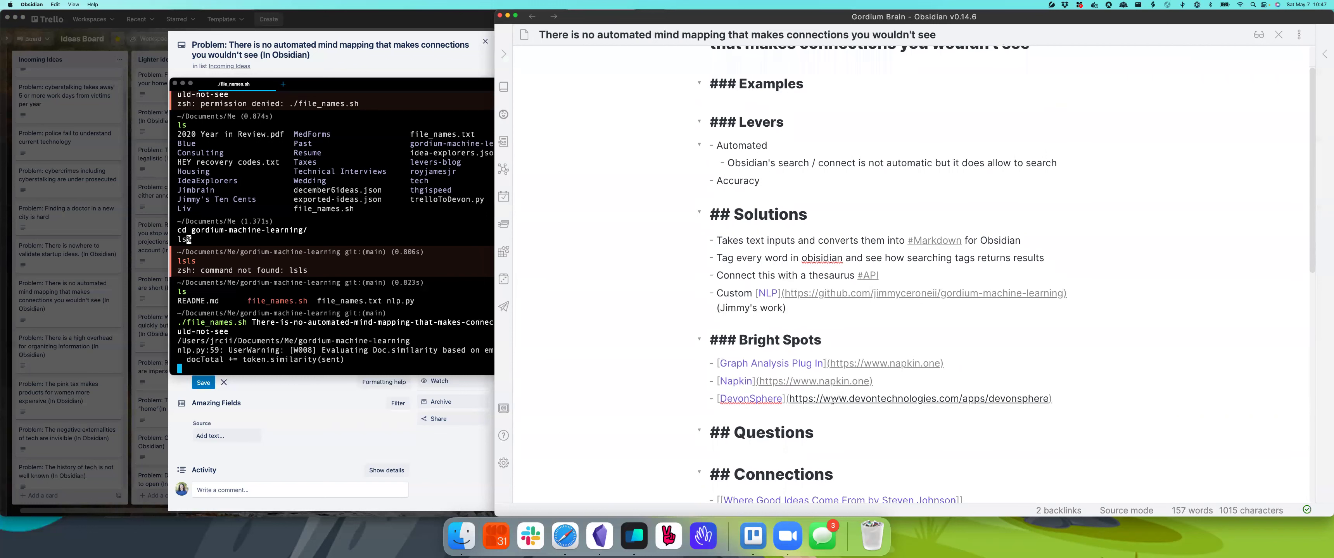
pyautogui.scroll(-2, 833, 401)
pyautogui.scroll(-5, 832, 401)
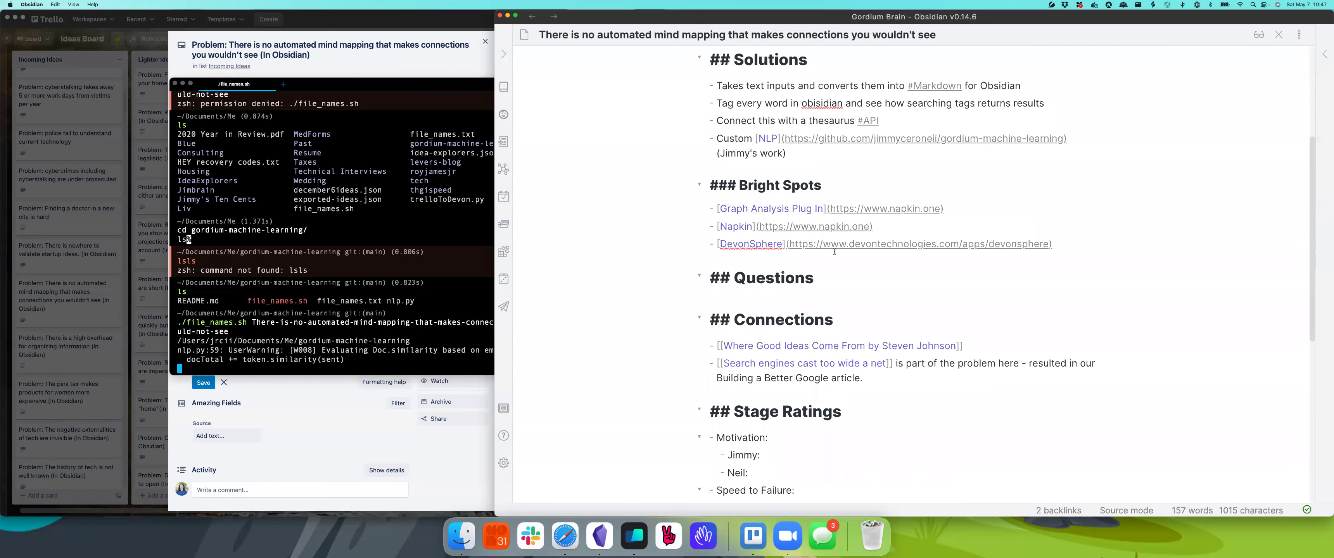
pyautogui.scroll(-2, 833, 252)
pyautogui.scroll(5, 841, 305)
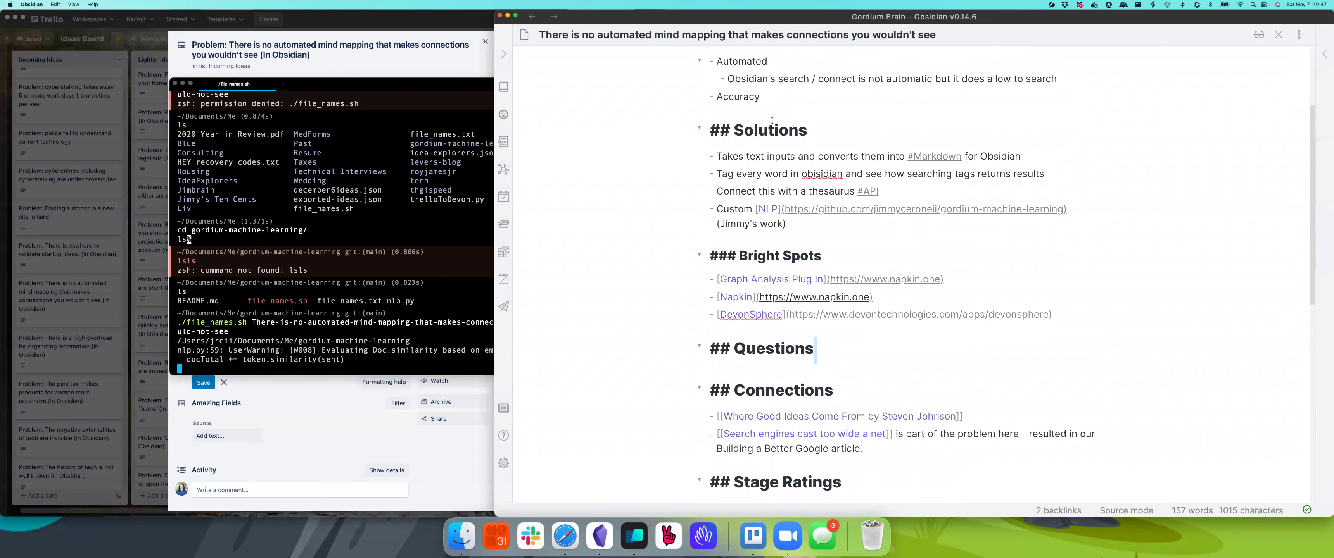
pyautogui.scroll(1, 798, 121)
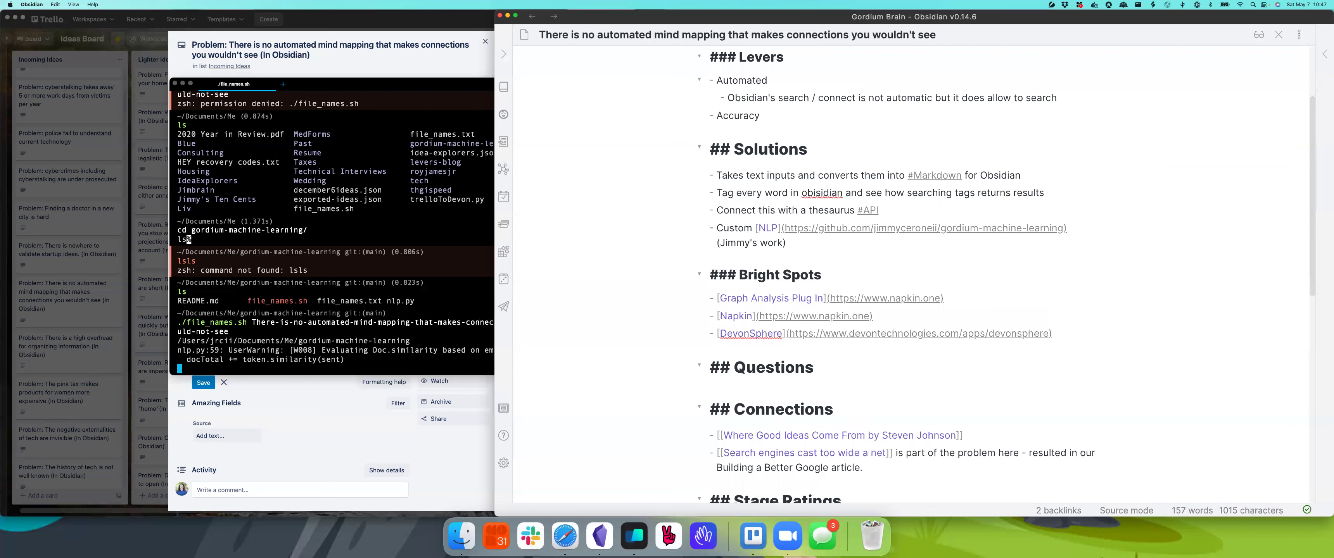
pyautogui.press('Return')
pyautogui.write('Compute ')
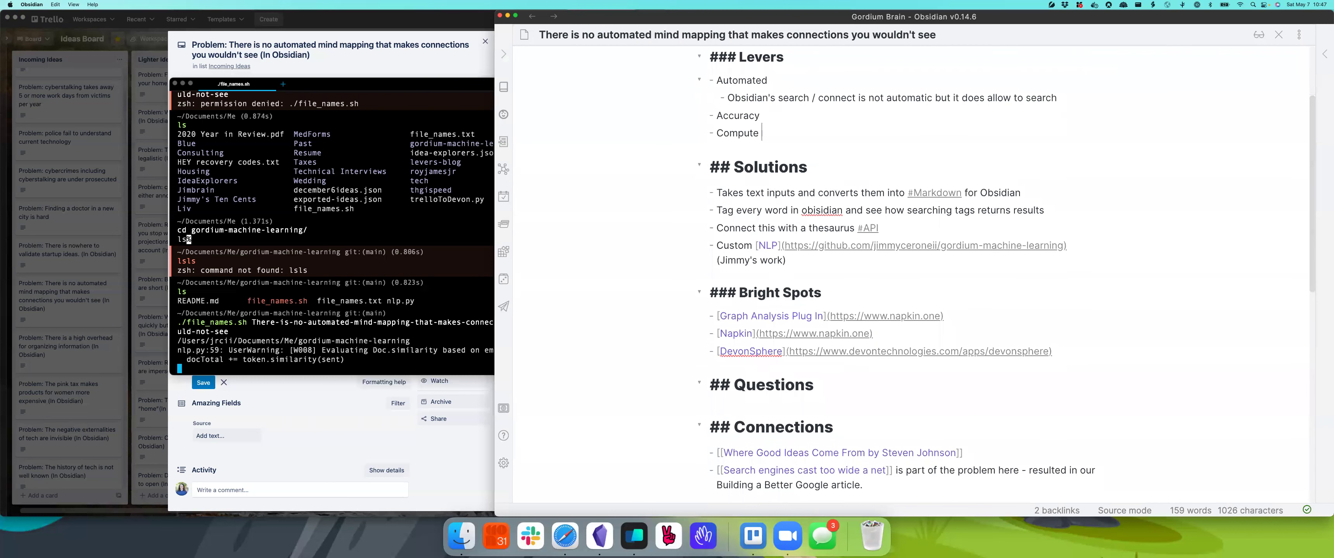
pyautogui.write('Power')
# - Switch to Warp and highlight the note-name argument of the running ./file_names.sh command
pyautogui.click(321, 349)
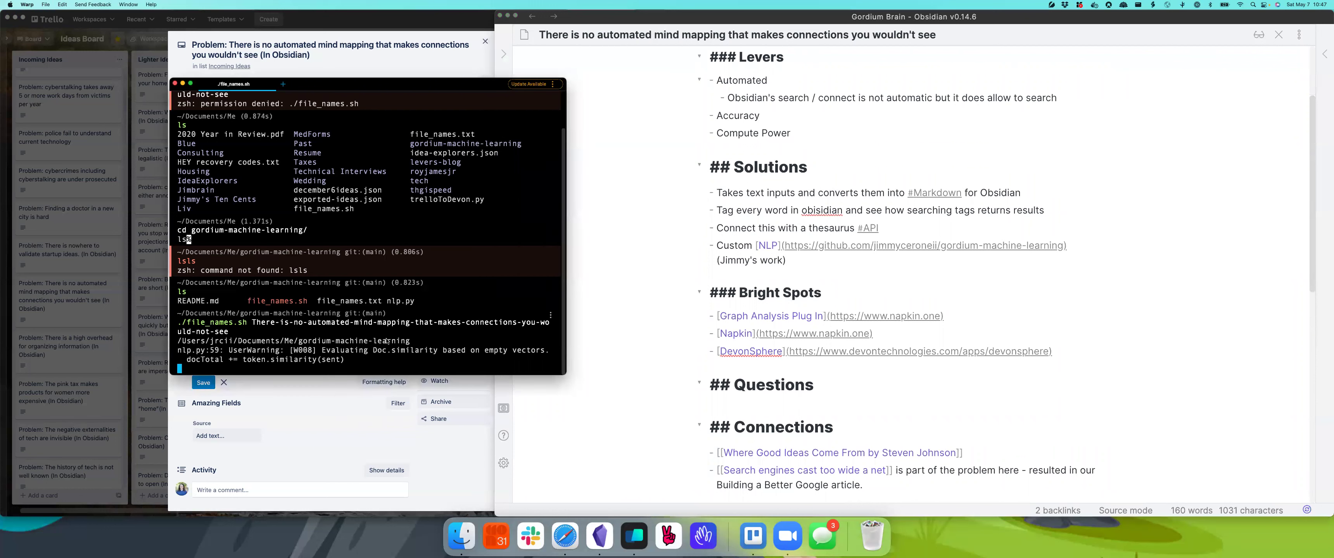
pyautogui.doubleClick(246, 335)
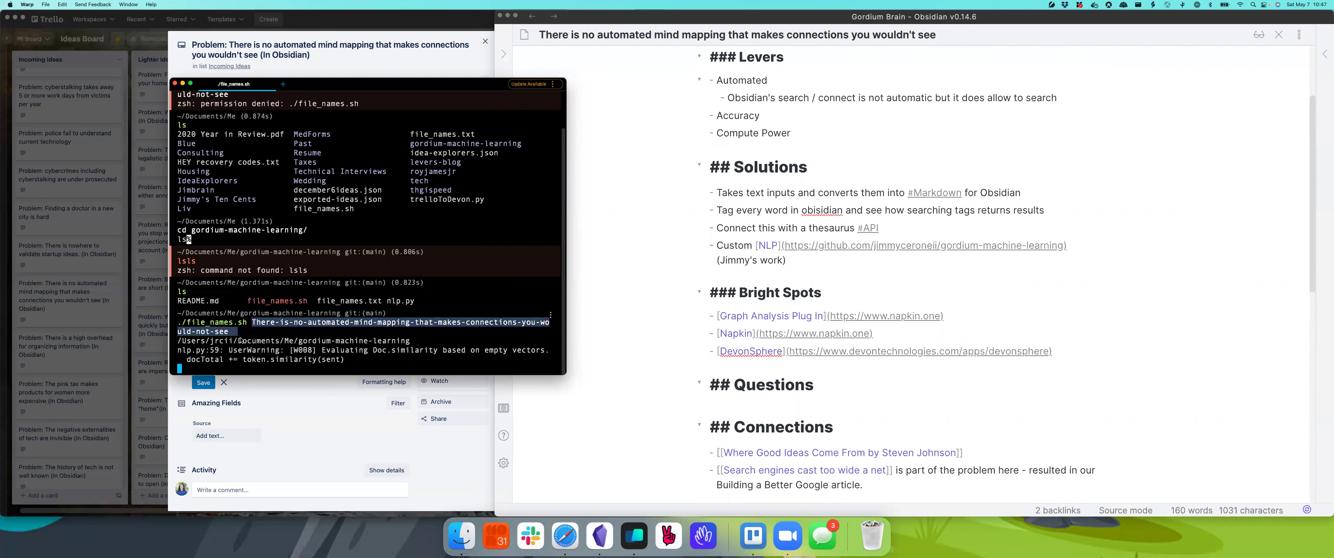
pyautogui.moveTo(241, 340); pyautogui.dragTo(238, 341)
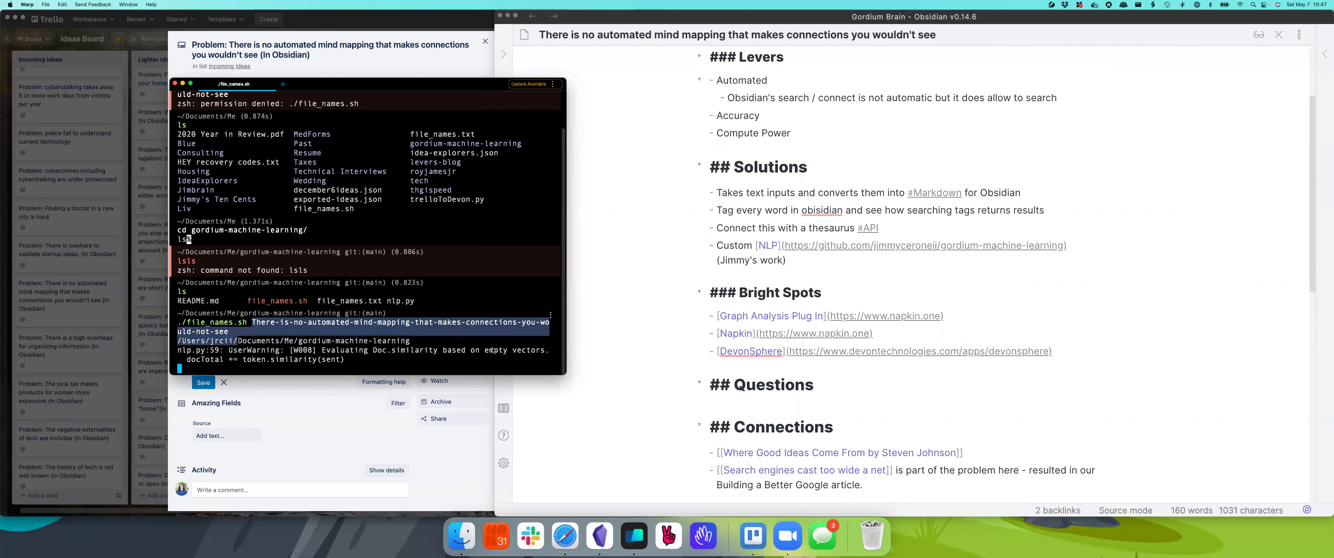
# - Return to the Obsidian note and start a new internal link bullet at the end of the Connections list
pyautogui.click(1073, 339)
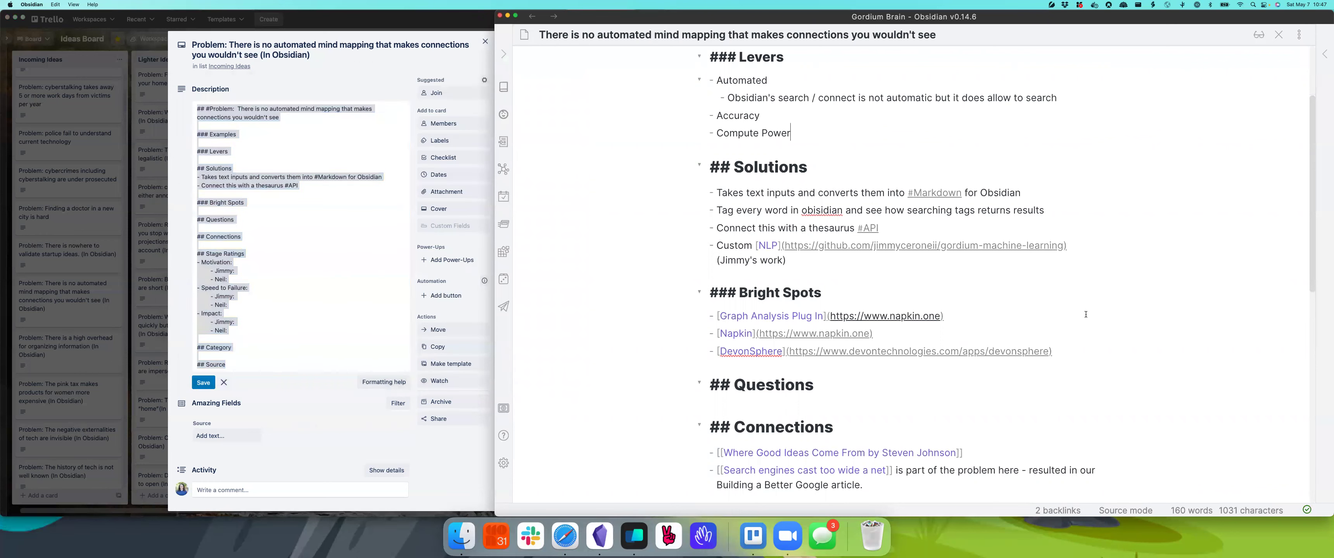
pyautogui.scroll(-1, 1073, 330)
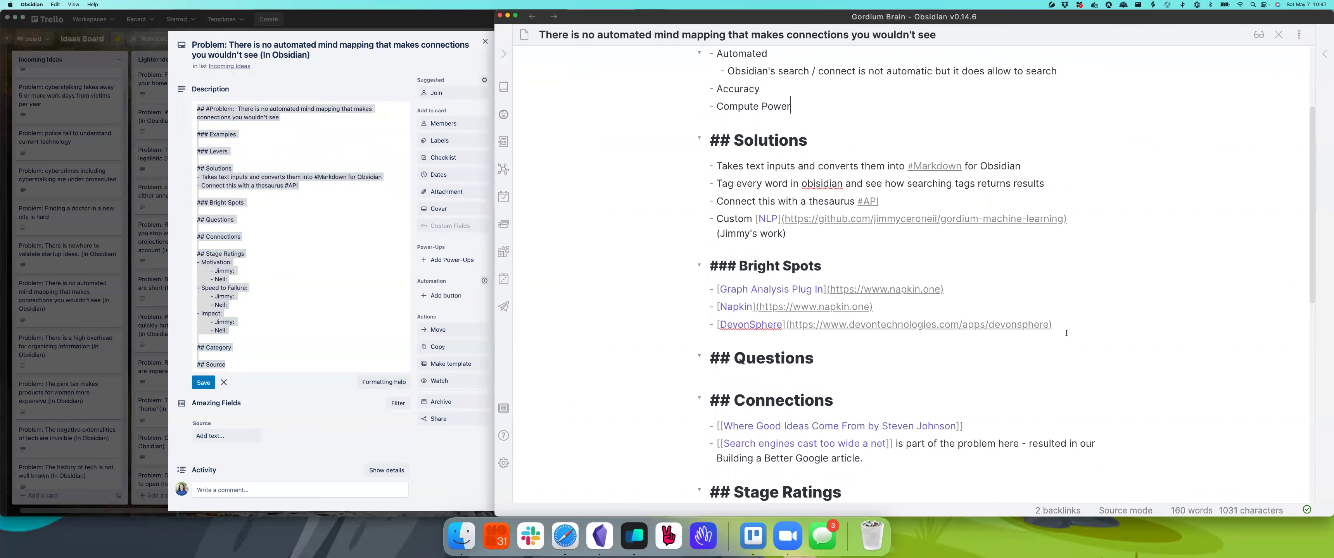
pyautogui.scroll(-2, 1066, 332)
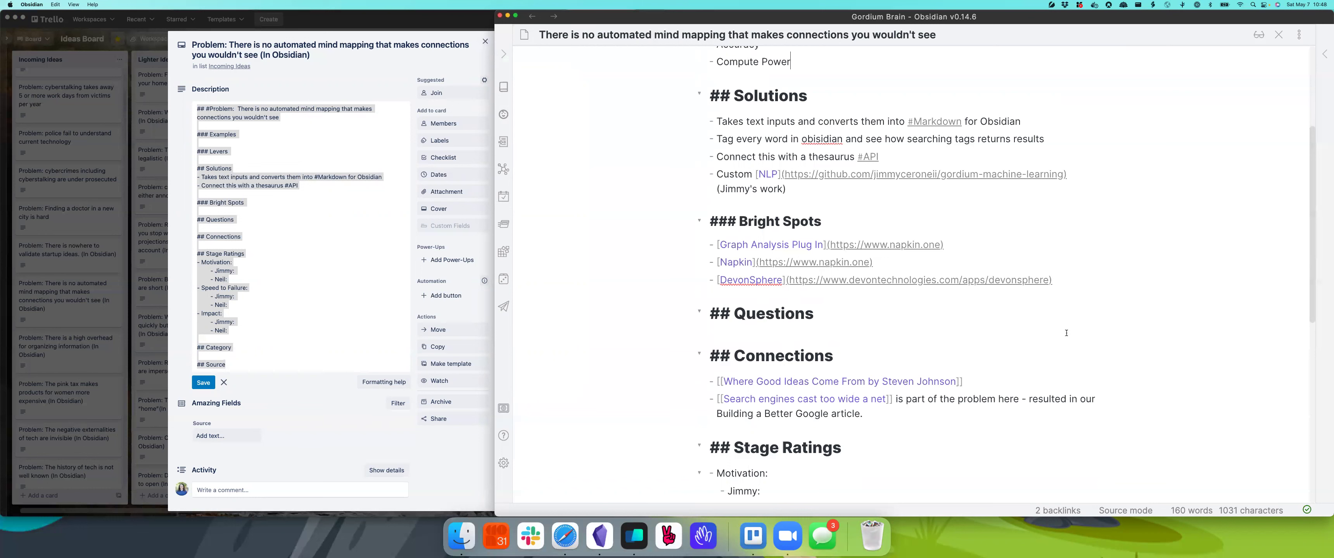
pyautogui.scroll(-1, 884, 403)
pyautogui.click(880, 400)
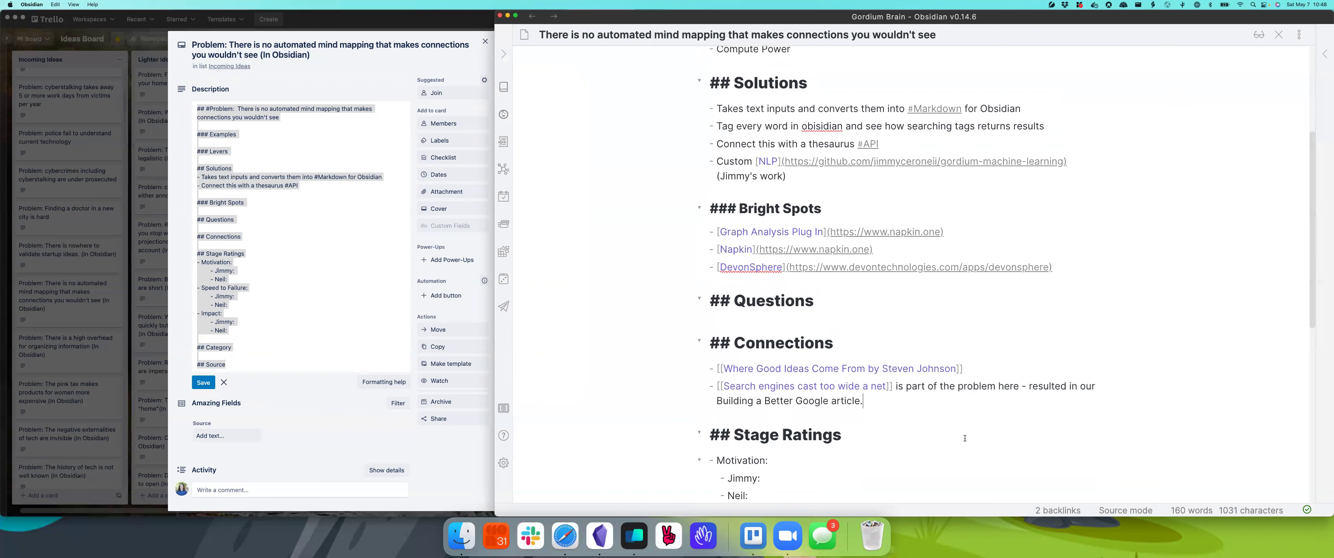
pyautogui.scroll(-3, 965, 438)
pyautogui.press('Return')
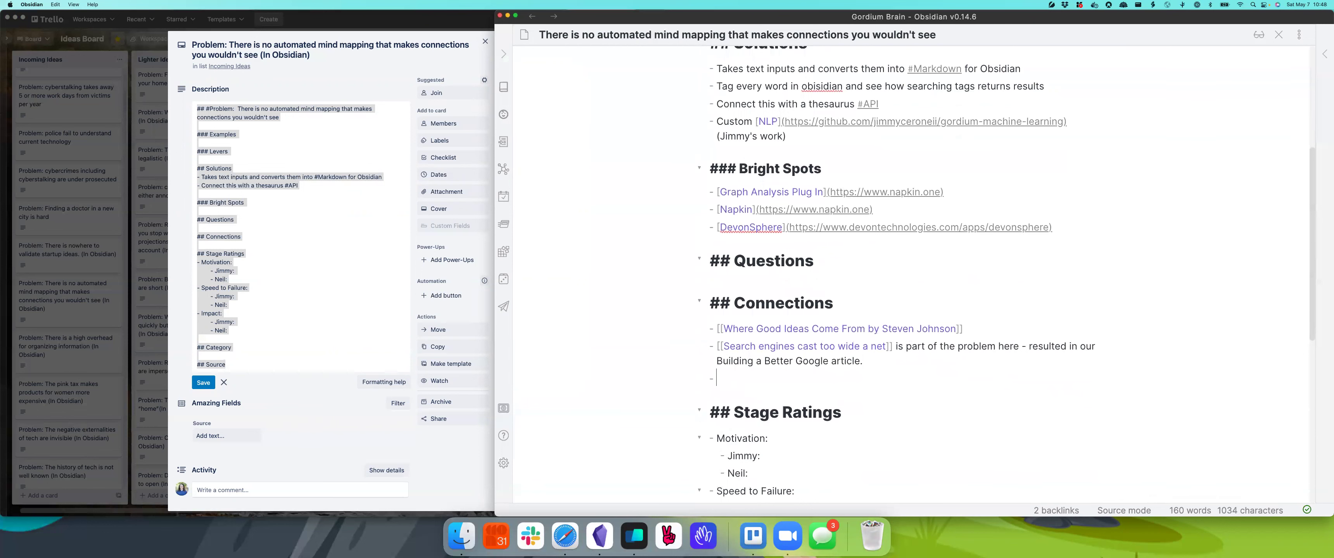
pyautogui.write('[[')
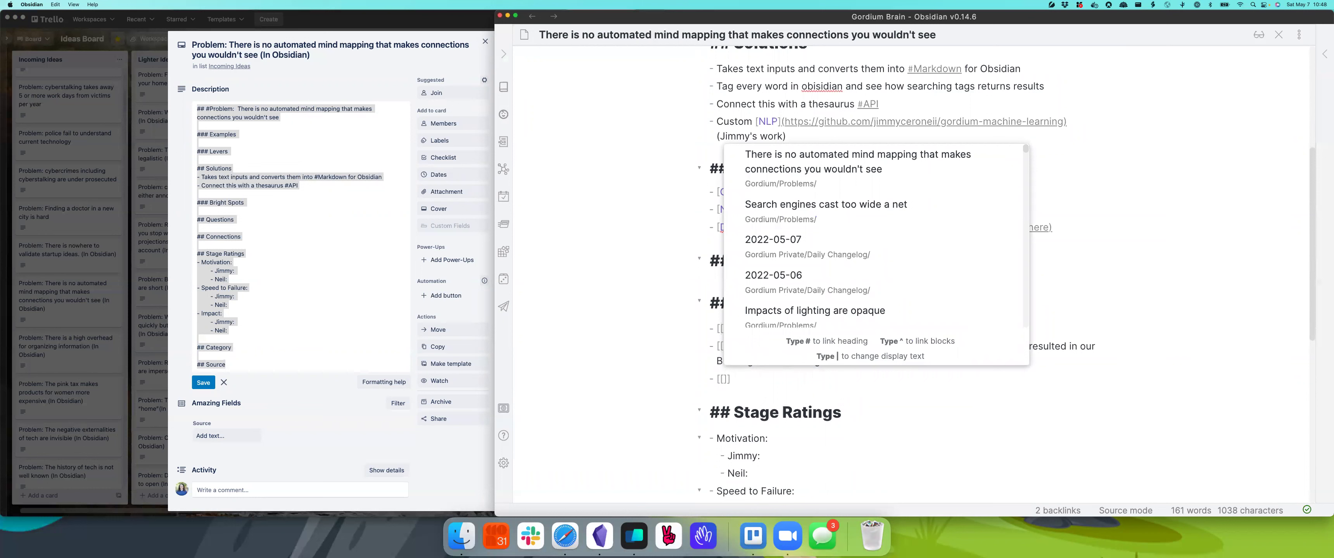
# - Search the link suggestions for "connection", browse the matching notes, and clear the search text
pyautogui.write('connect')
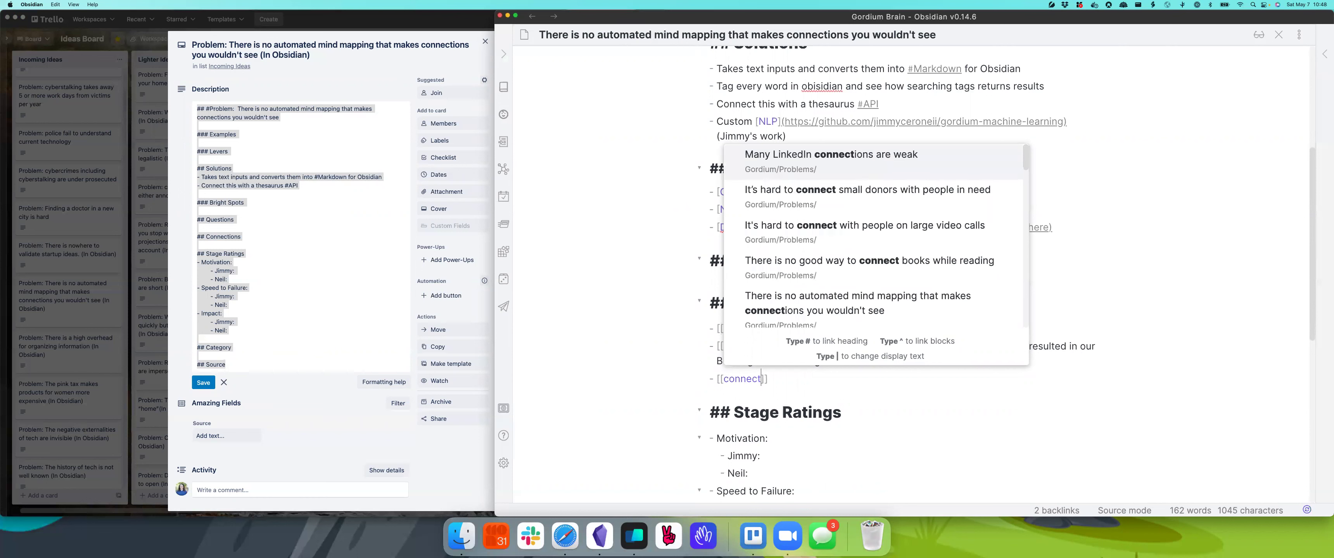
pyautogui.write('ion')
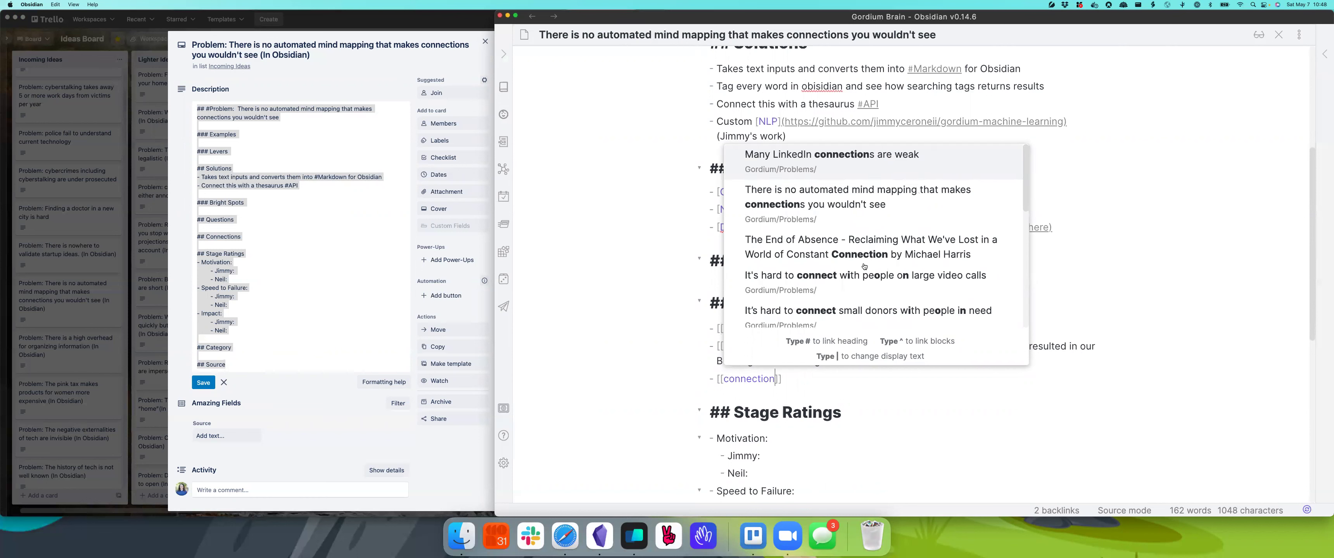
pyautogui.press('Down')
pyautogui.press('Down')
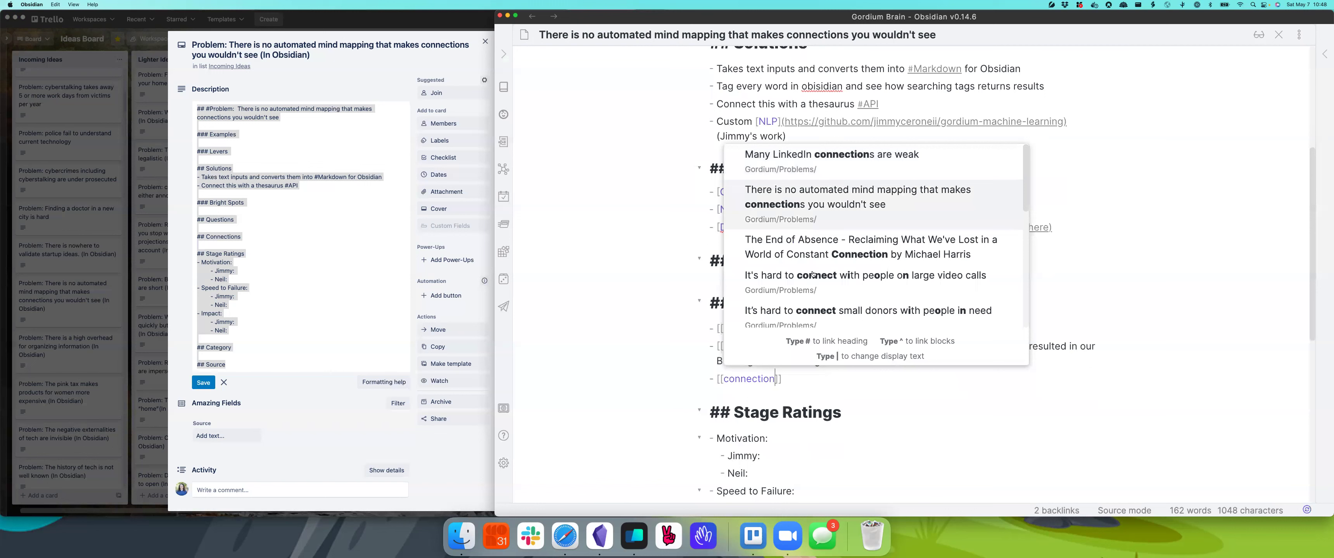
pyautogui.scroll(-3, 830, 304)
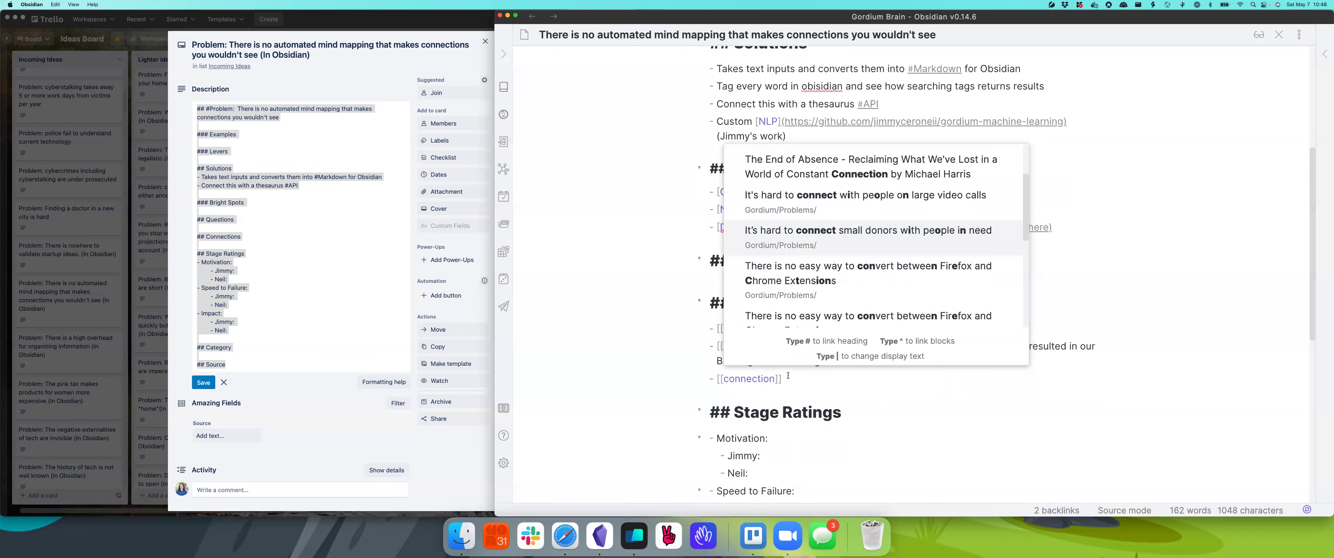
pyautogui.scroll(3, 875, 238)
pyautogui.press('BackSpace')
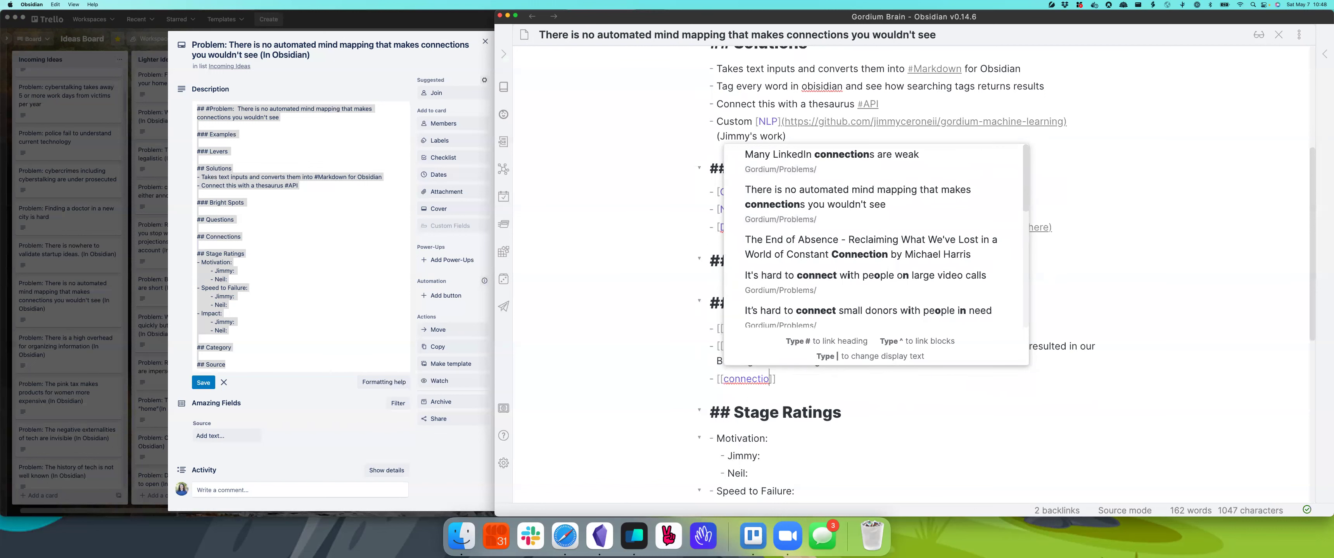
pyautogui.press('BackSpace')
pyautogui.press('BackSpace')
pyautogui.press('BackSpace')
pyautogui.press('BackSpace')
pyautogui.press('BackSpace')
pyautogui.press('BackSpace')
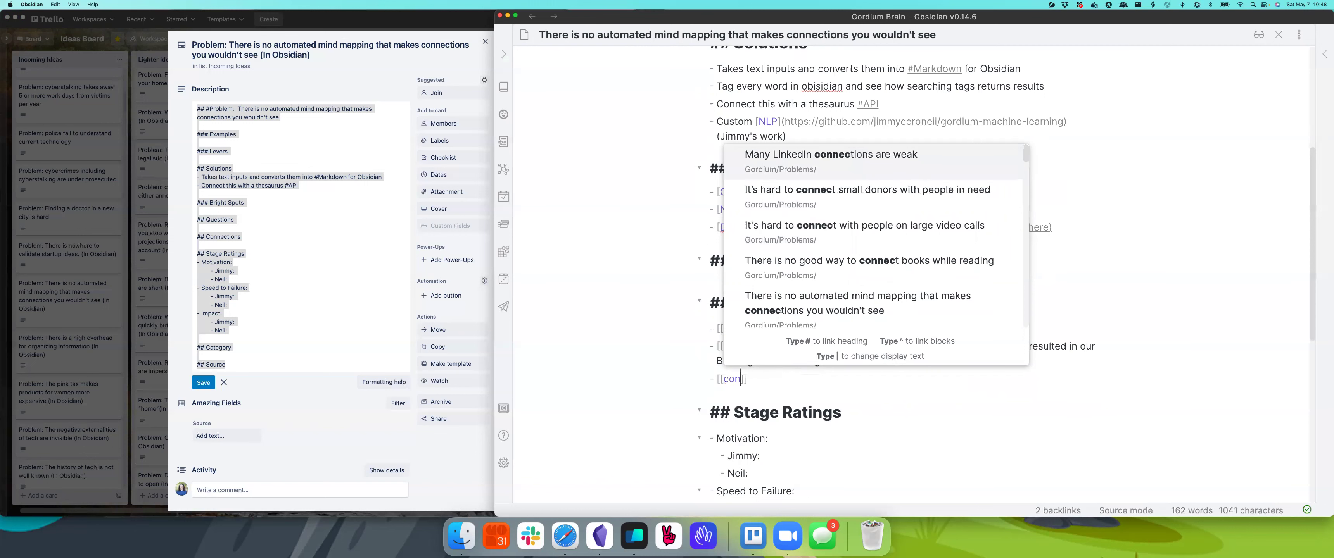
pyautogui.press('BackSpace')
pyautogui.press('BackSpace')
pyautogui.press('BackSpace')
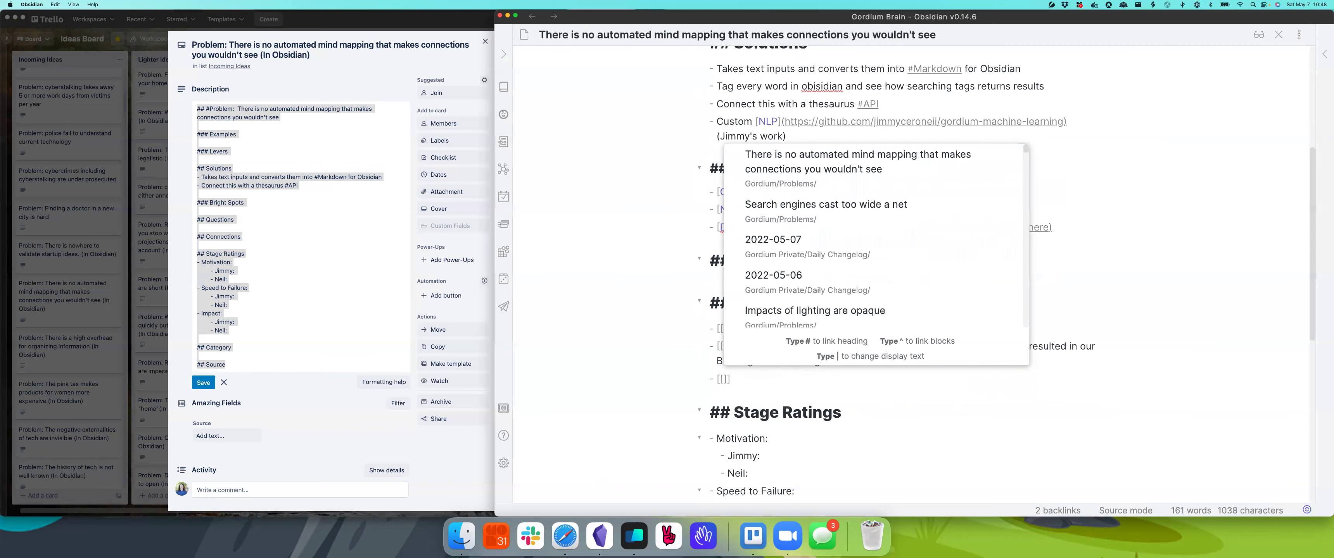
# - Complete the Connections bullet with the brainwriting note's link and "is another approach to automating this - outsource to other humans", adding an empty bullet below
pyautogui.write('brain')
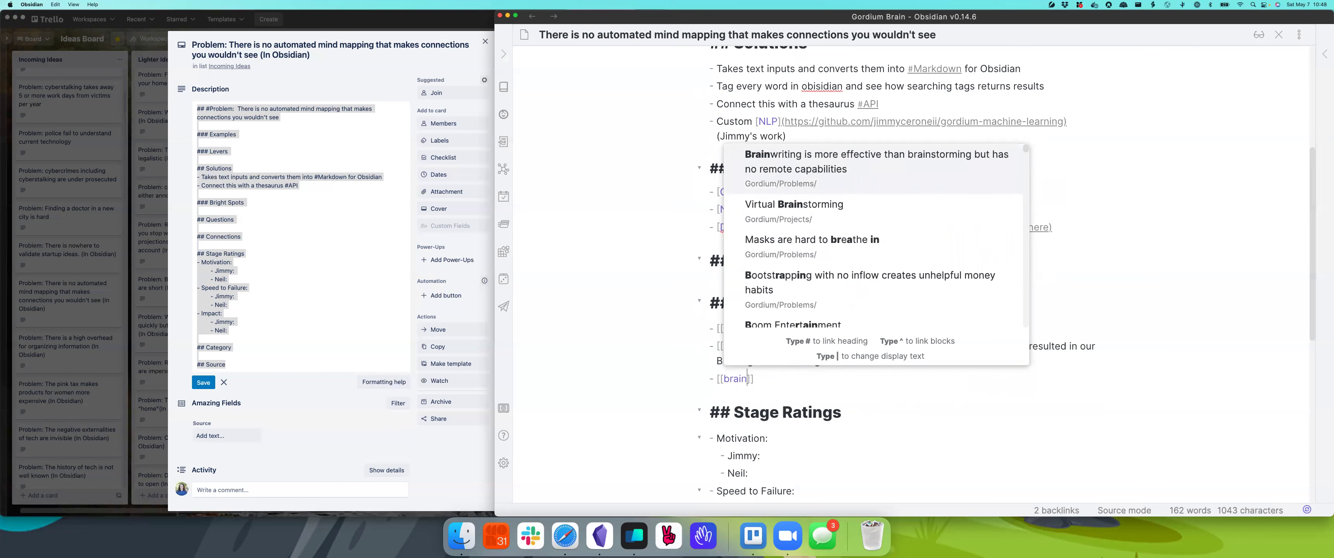
pyautogui.press('Return')
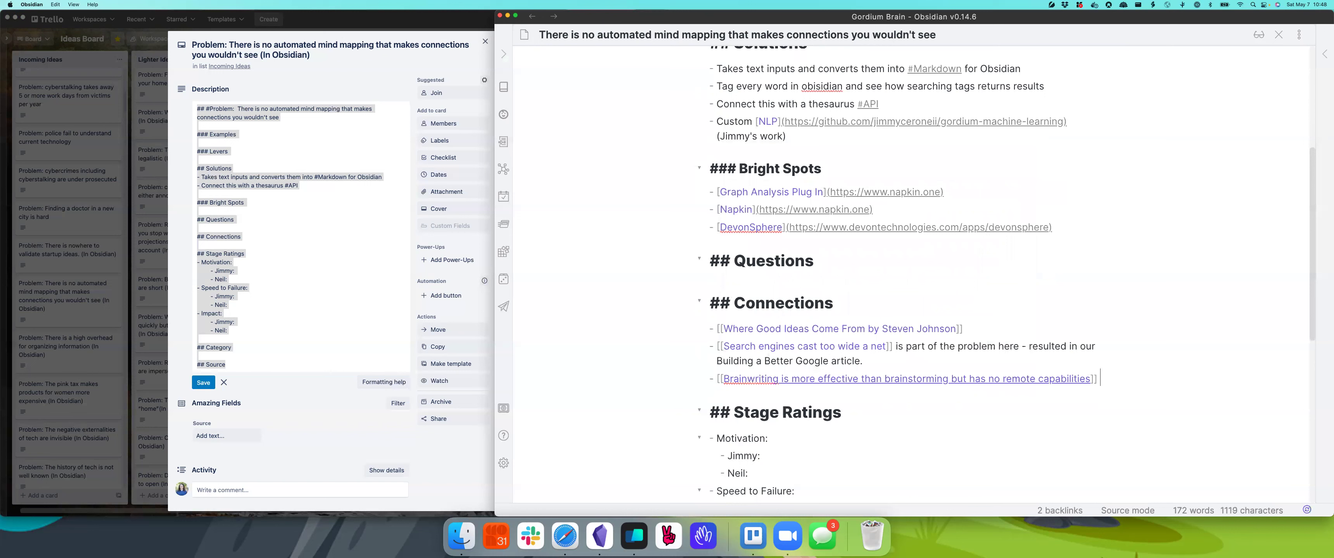
pyautogui.write('is another appr')
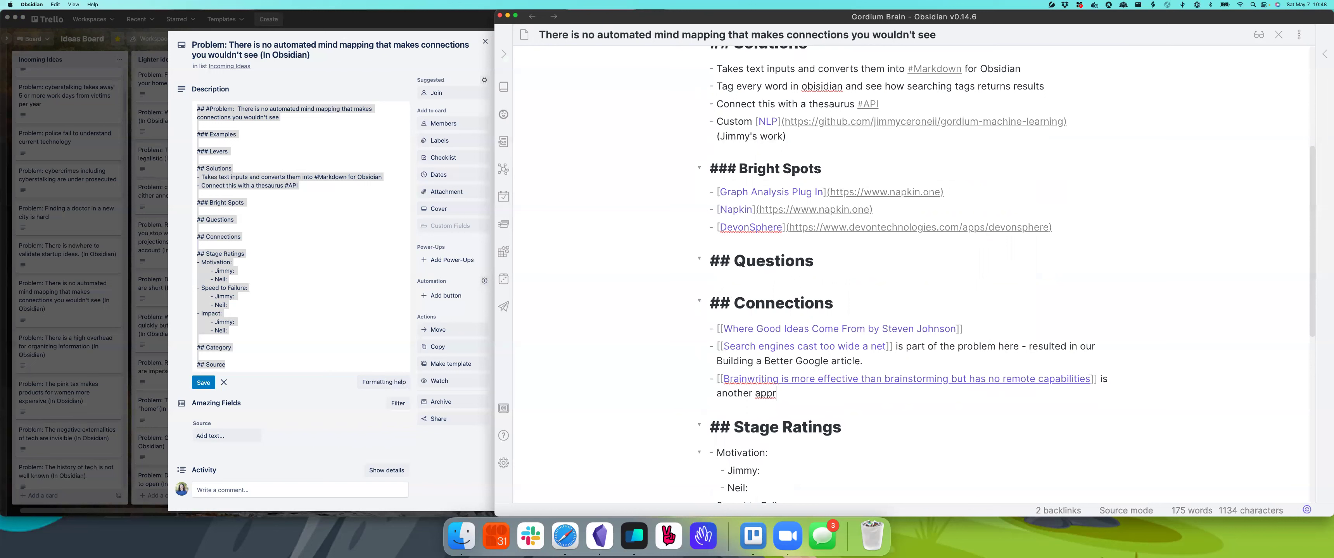
pyautogui.write('oach to automating ')
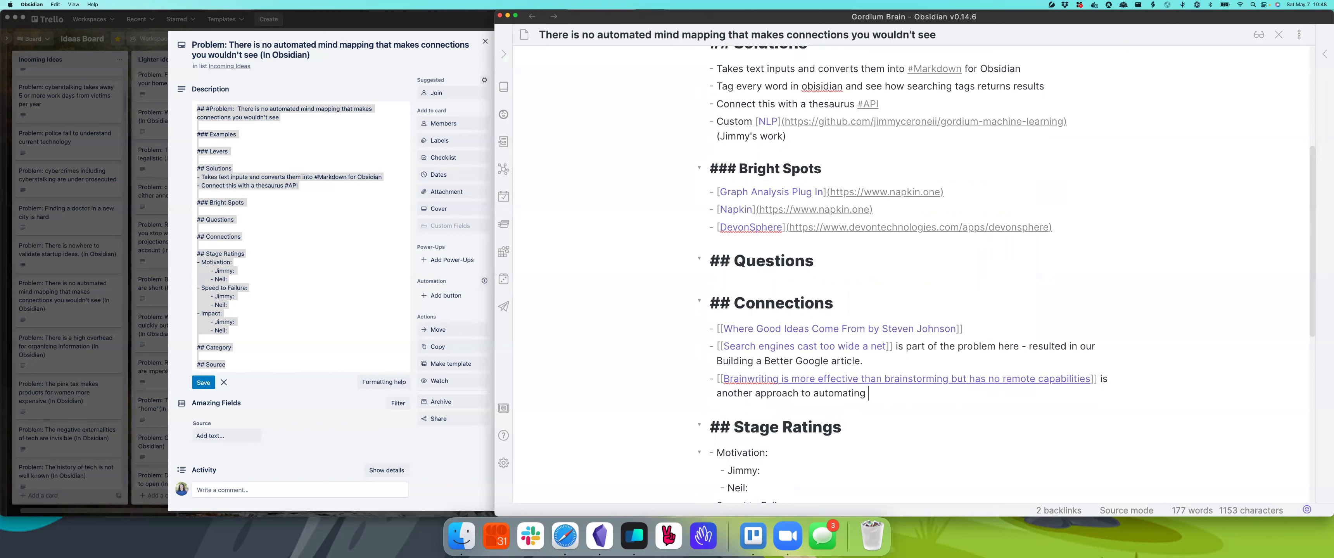
pyautogui.write('this - outsource t')
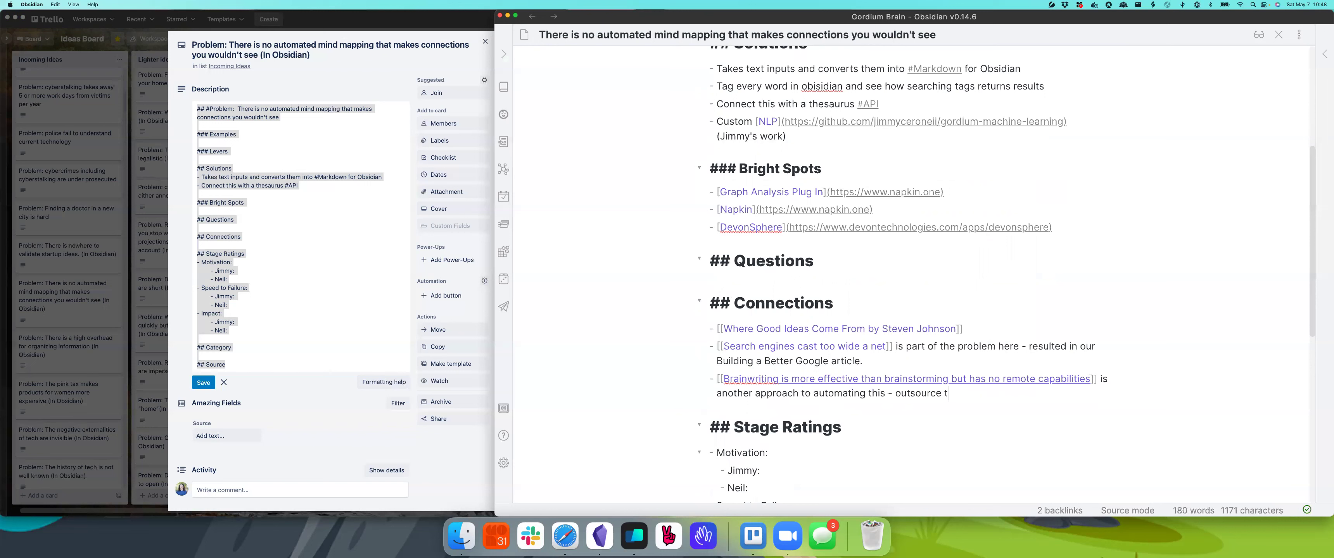
pyautogui.write('o other h')
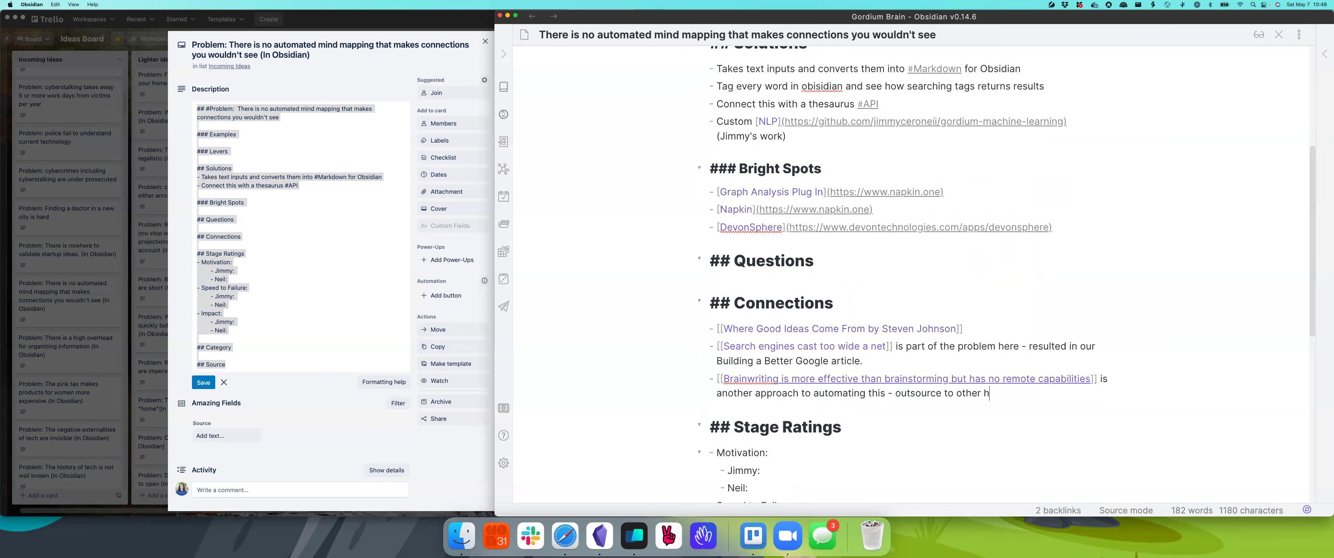
pyautogui.write('umansd')
pyautogui.press('BackSpace')
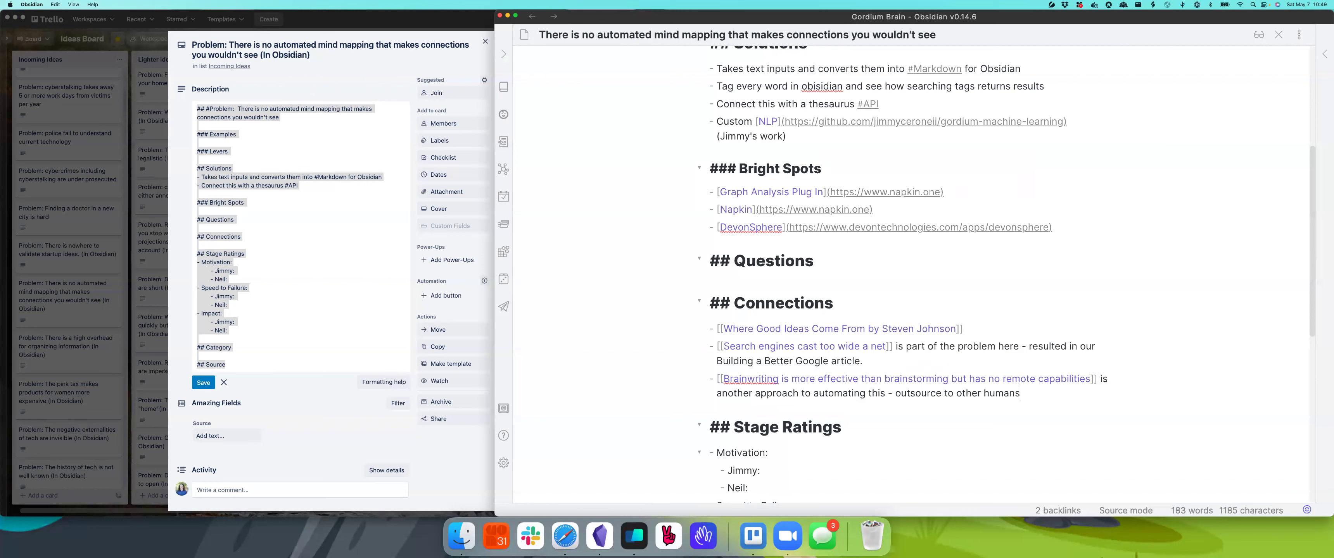
pyautogui.press('Return')
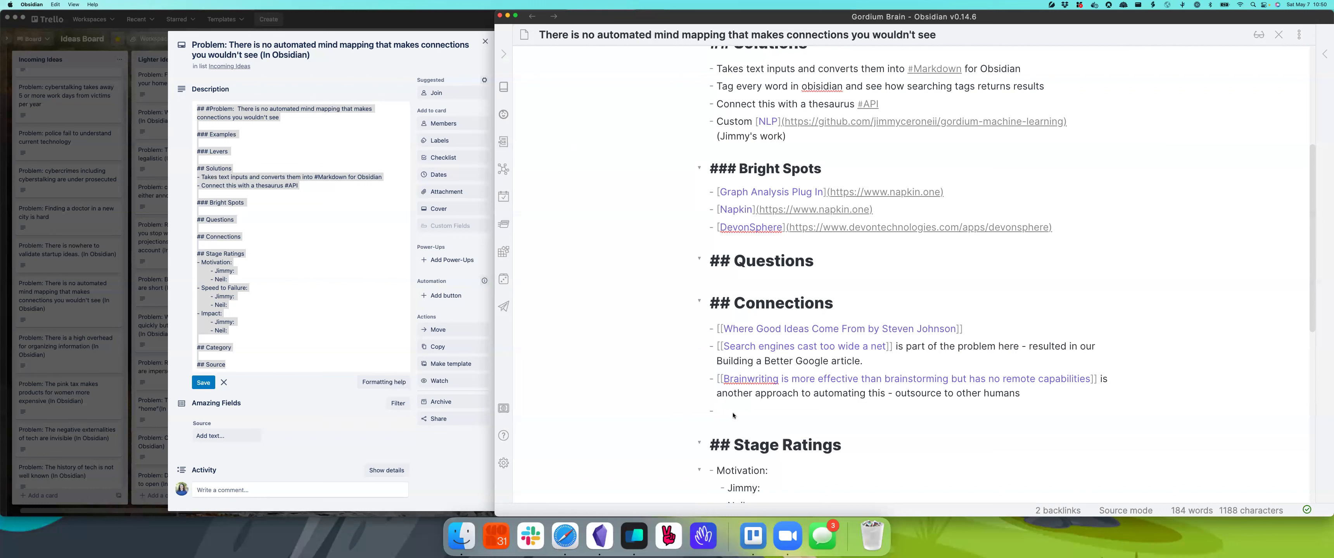
pyautogui.click(751, 405)
pyautogui.scroll(5, 796, 205)
pyautogui.scroll(-4, 781, 487)
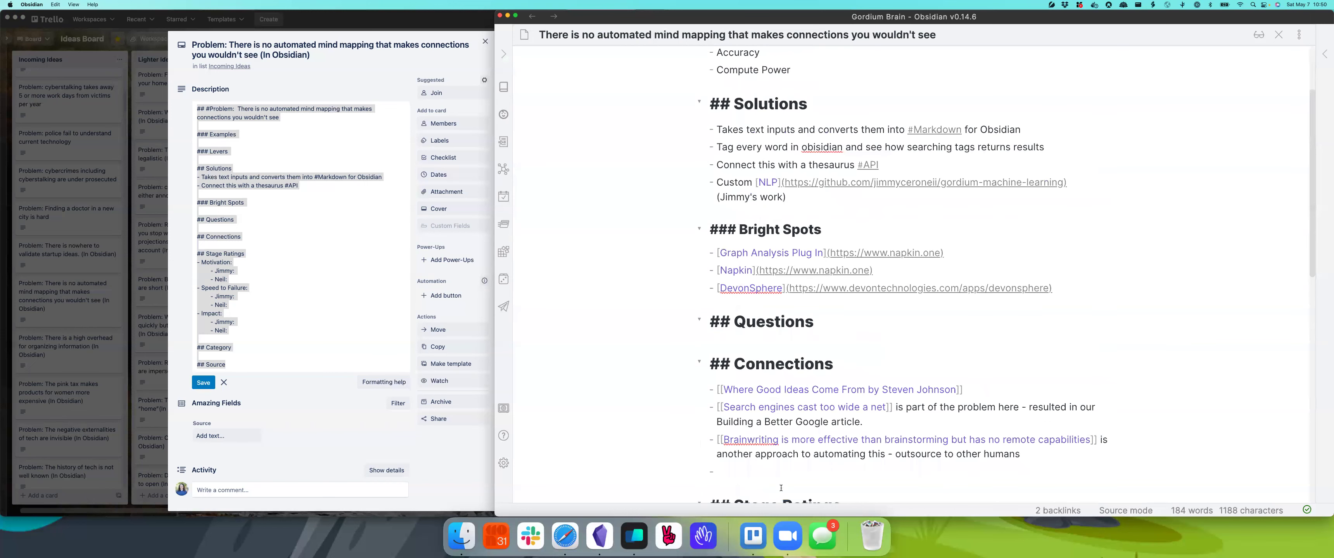
pyautogui.scroll(-7, 781, 487)
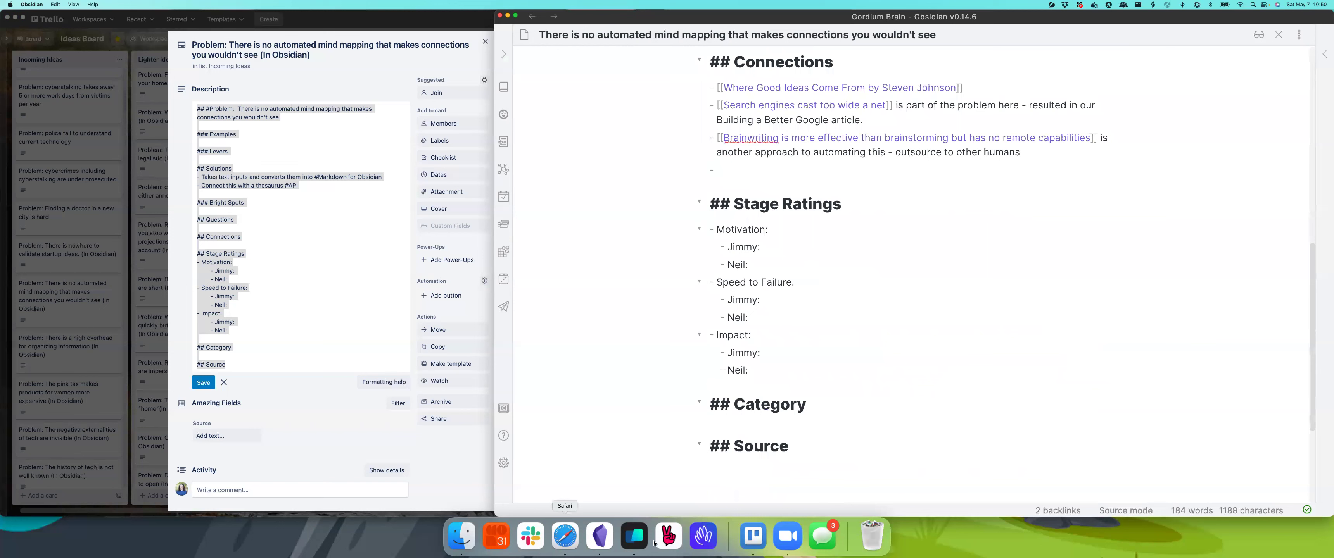